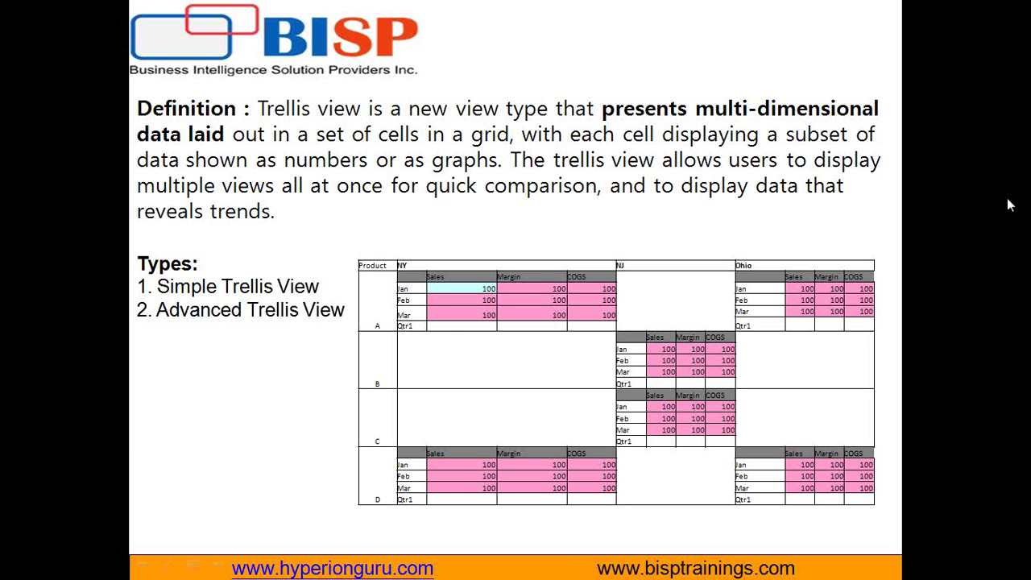
- Ink-underline 'multiple views all at once' and mark the Simple and Advanced Trellis View types
key(ctrl+p)
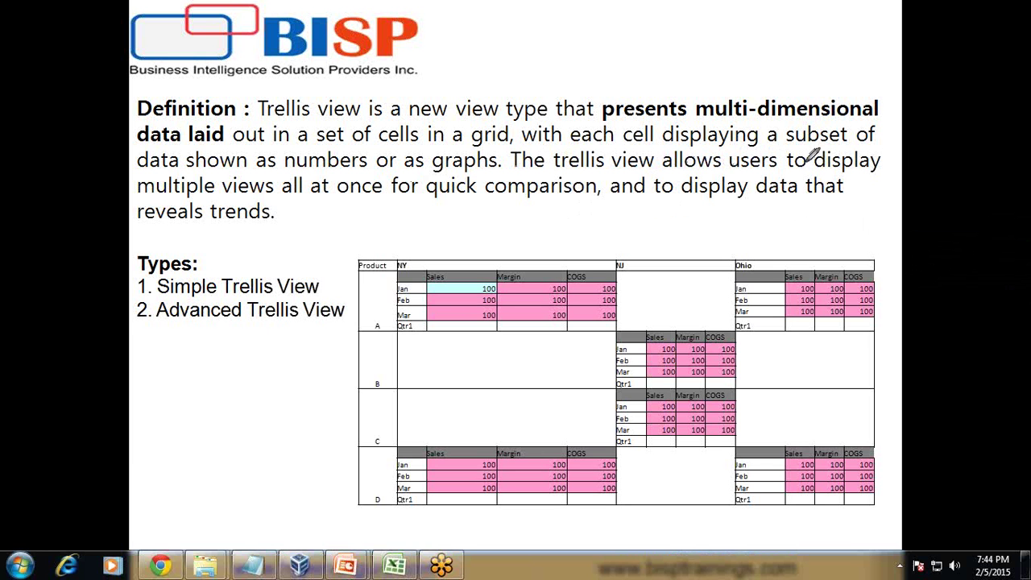
mouse_move(138, 193)
mouse_down()
mouse_move(606, 190)
mouse_move(413, 177)
mouse_move(389, 177)
mouse_move(392, 192)
mouse_up()
drag(121, 276, 206, 270)
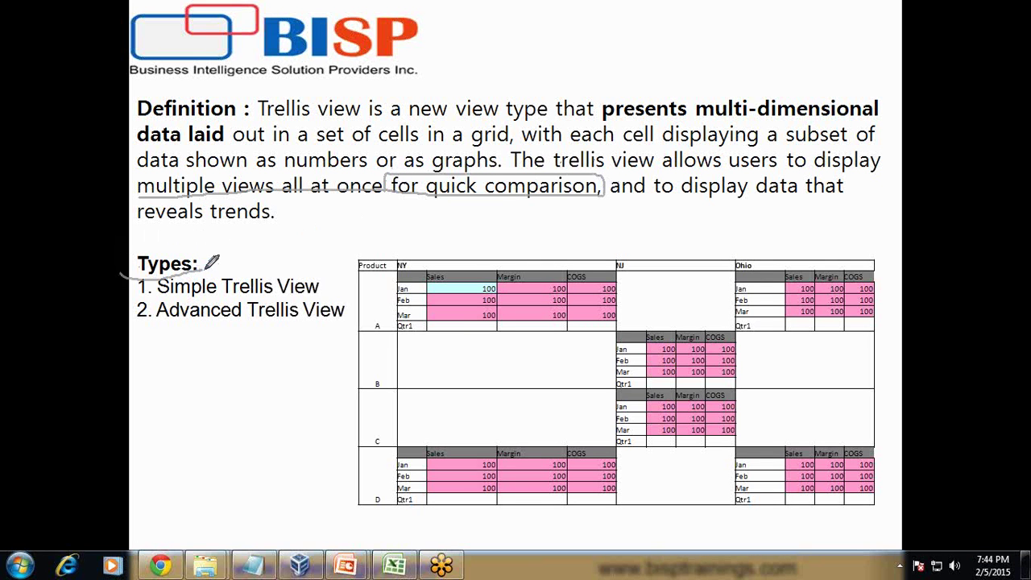
drag(105, 286, 149, 286)
drag(103, 311, 155, 311)
key(Right)
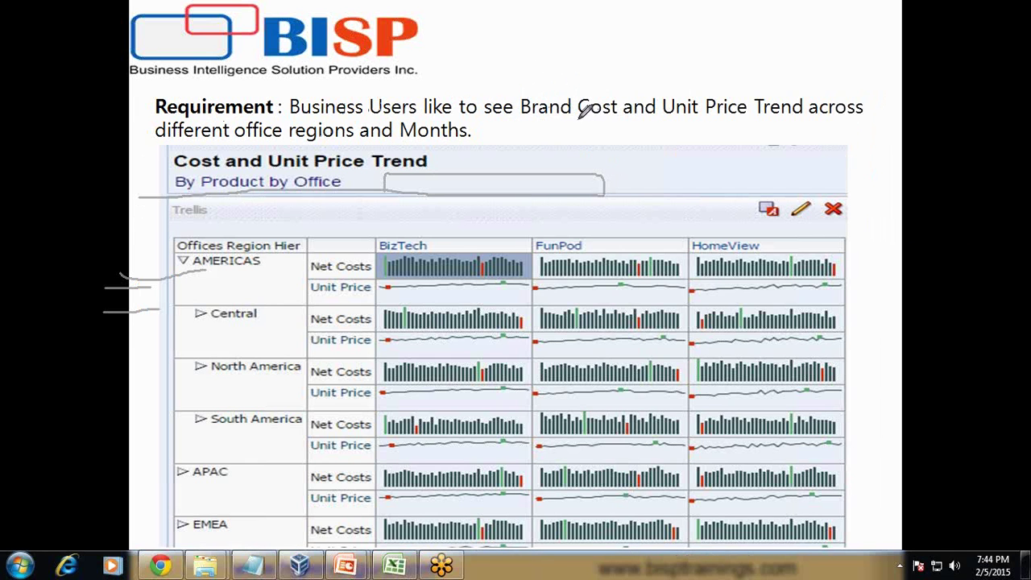
- Underline Unit Price Trend, Cost and Brand, circle Months, and mark the BizTech and FunPod Net Costs cells
drag(667, 125, 754, 125)
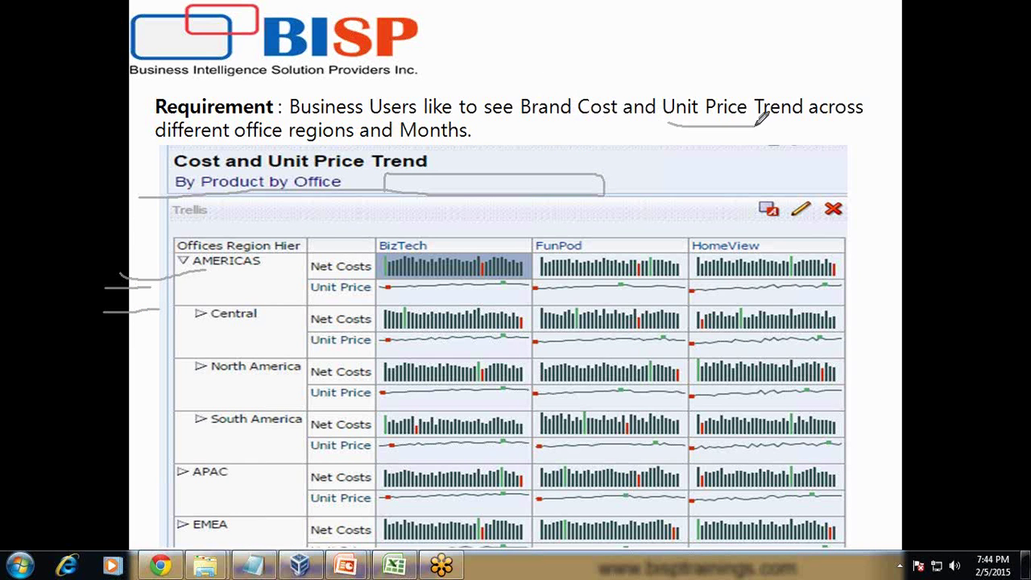
drag(577, 122, 606, 122)
drag(520, 119, 570, 118)
drag(407, 121, 435, 142)
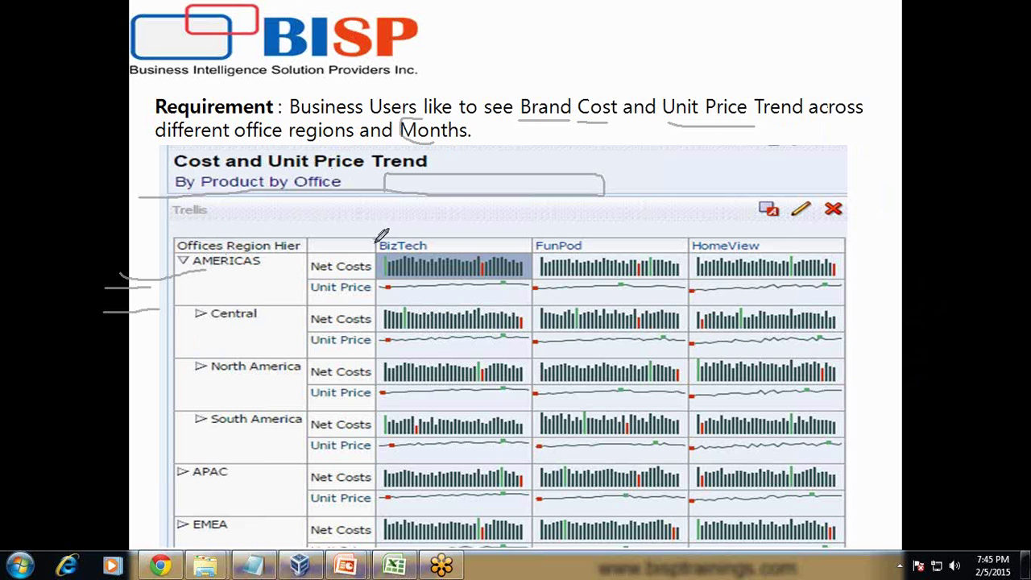
mouse_move(386, 271)
mouse_down()
mouse_move(526, 274)
mouse_move(531, 260)
mouse_move(531, 242)
mouse_move(407, 229)
mouse_up()
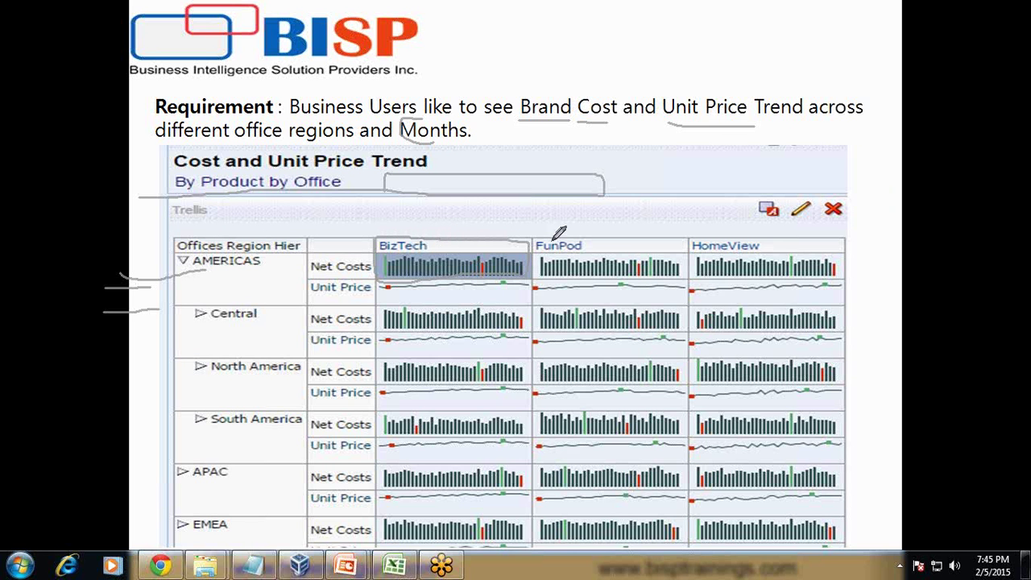
mouse_move(534, 276)
mouse_down()
mouse_move(685, 274)
mouse_move(690, 253)
mouse_move(688, 236)
mouse_move(536, 235)
mouse_up()
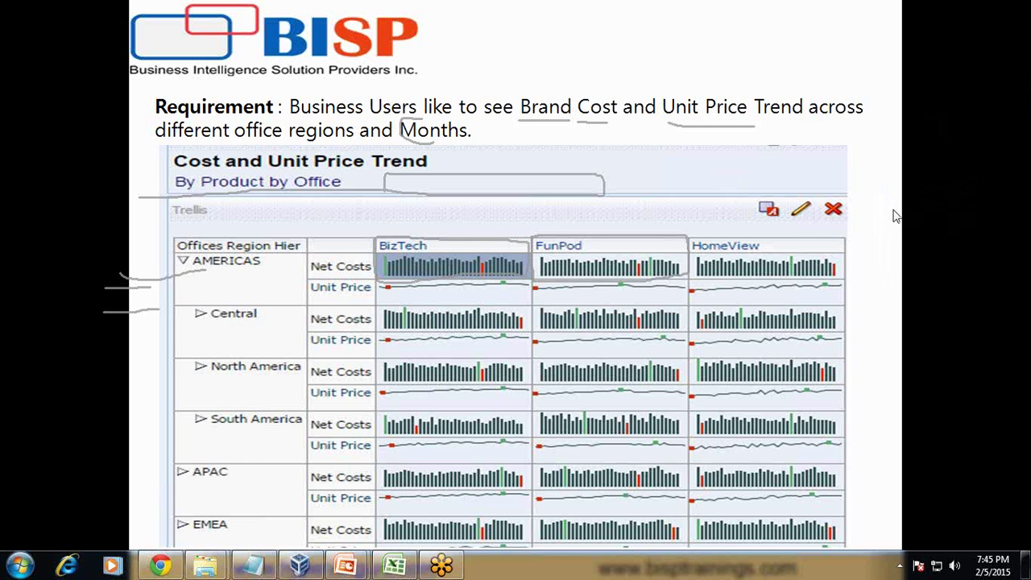
- Switch to the Trellis.xls workbook on the Space Organization sheet
key(super)
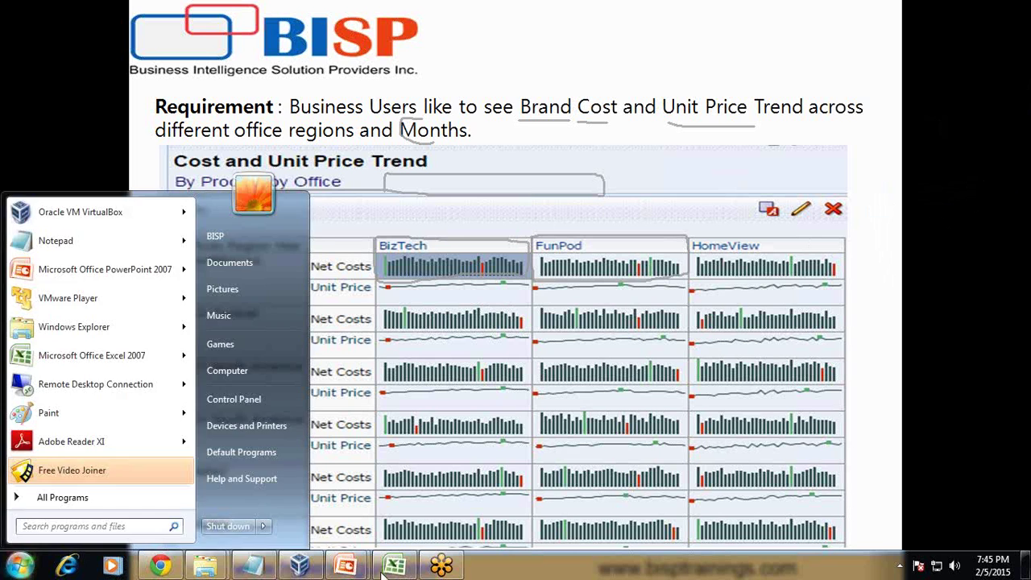
click(386, 574)
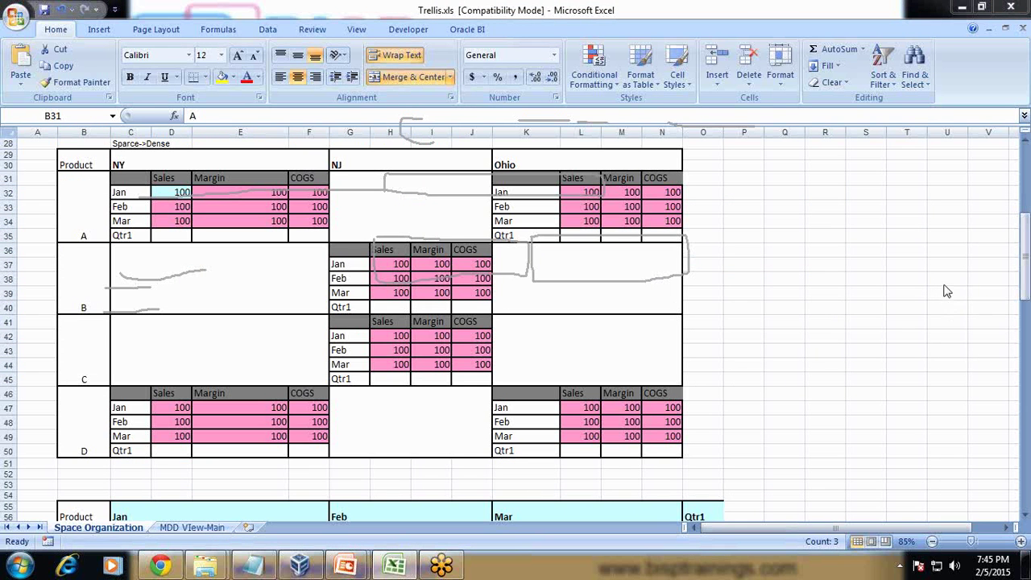
click(793, 283)
scroll(794, 283, up, 9)
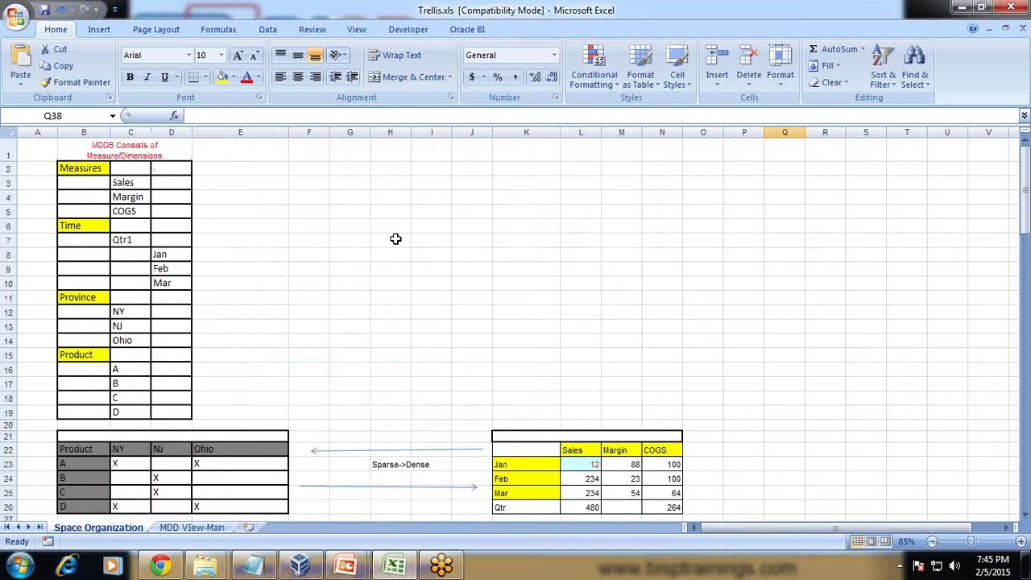
- Highlight the Time dimension with Qtr1 and Jan–Mar, then the Province dimension with NY, NJ and Ohio
click(87, 226)
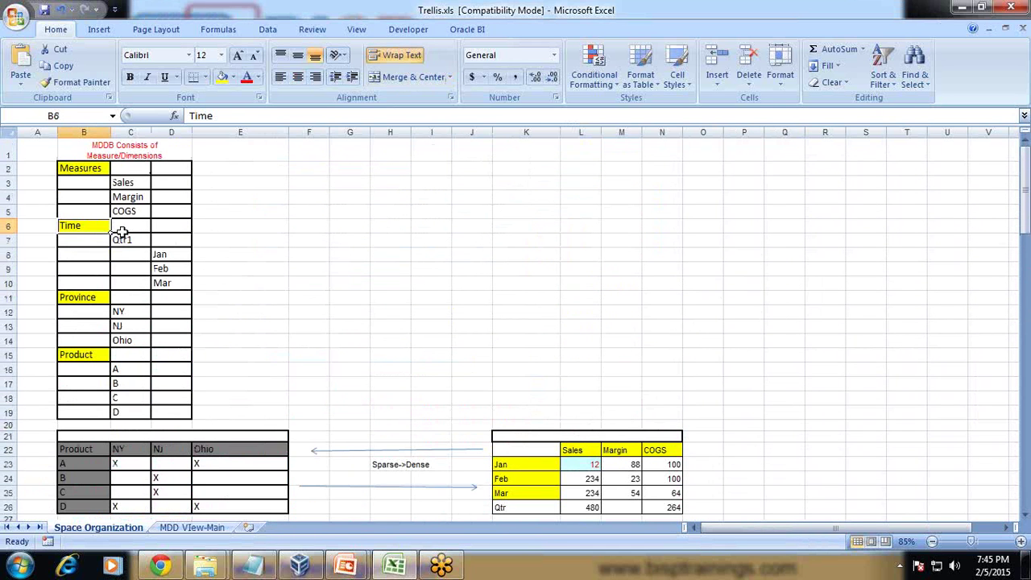
click(143, 238)
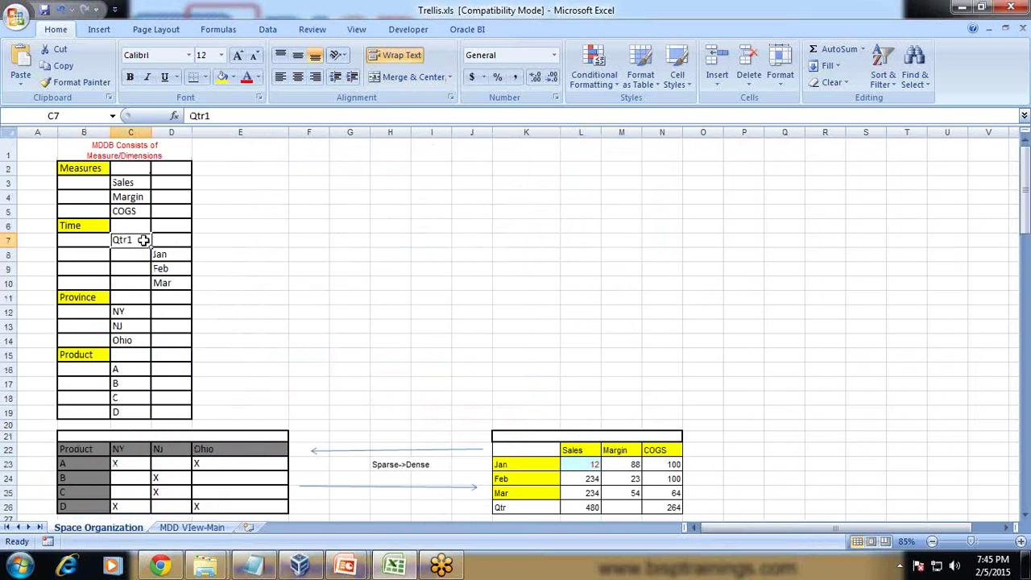
drag(162, 253, 194, 282)
click(299, 281)
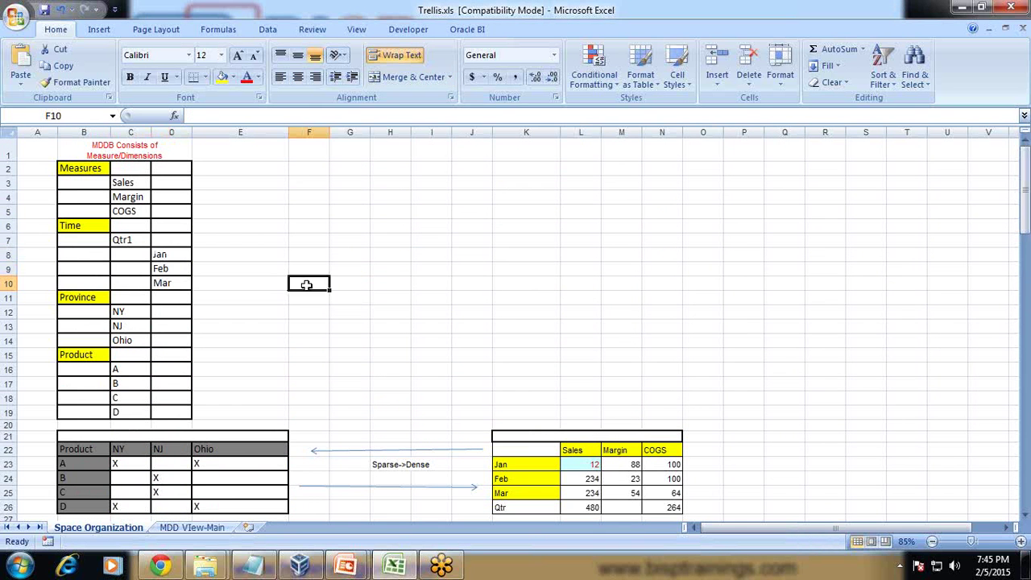
click(81, 302)
drag(123, 312, 121, 348)
- Select the Product header, the product-by-province sparse table, the Sales and Margin headers and the months
scroll(266, 350, down, 2)
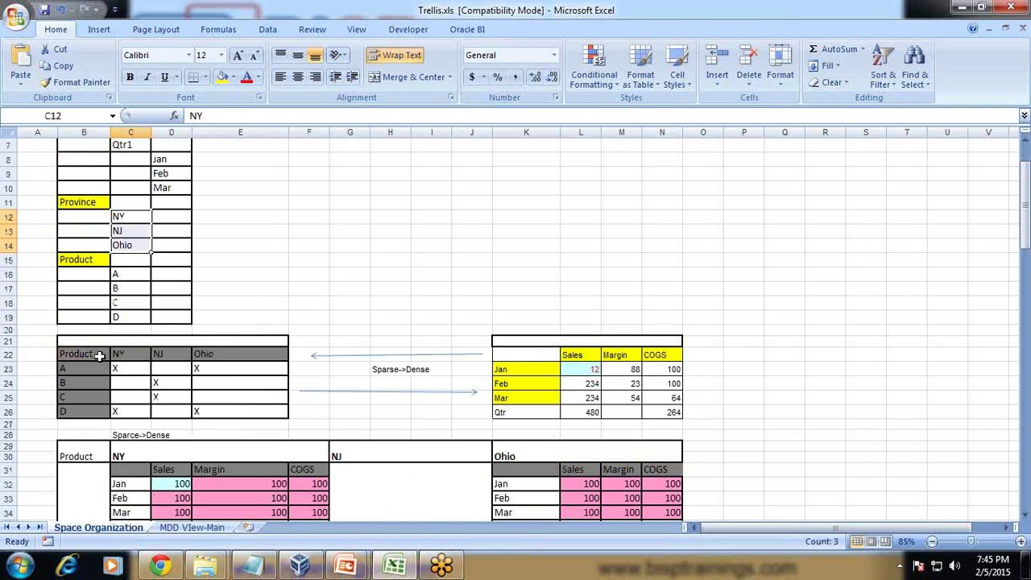
click(95, 355)
drag(96, 367, 259, 398)
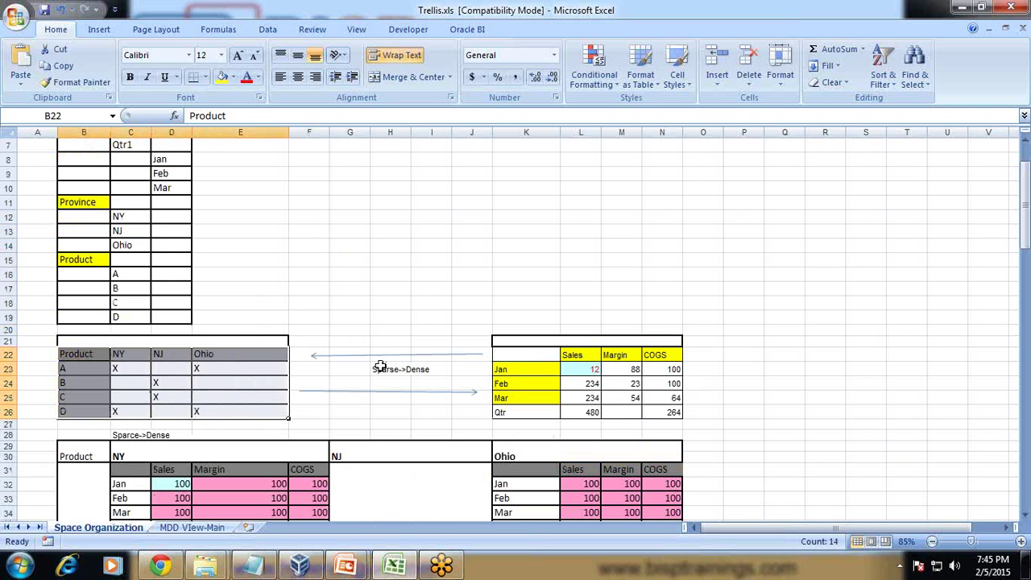
drag(576, 353, 656, 355)
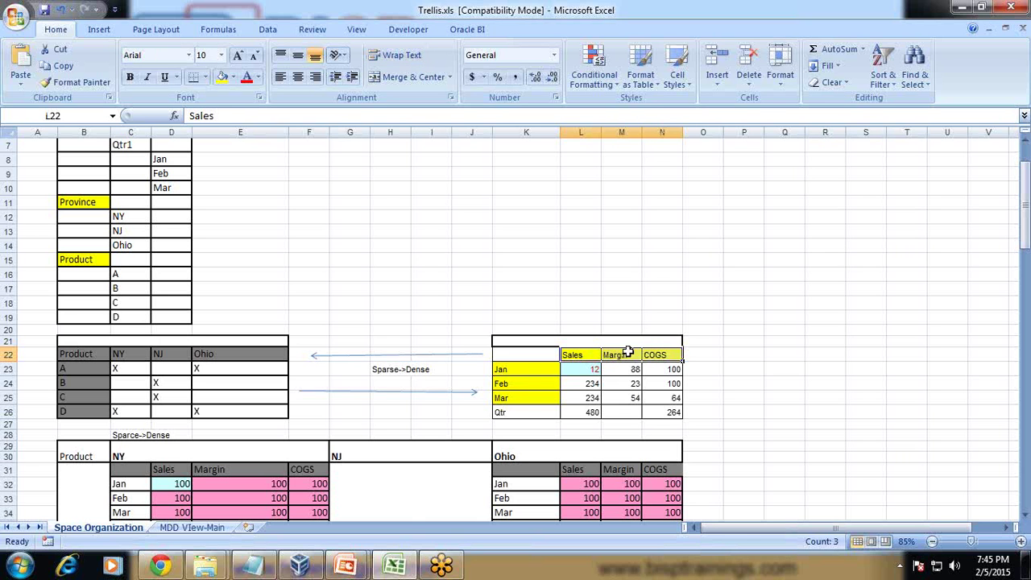
click(637, 349)
drag(531, 372, 532, 405)
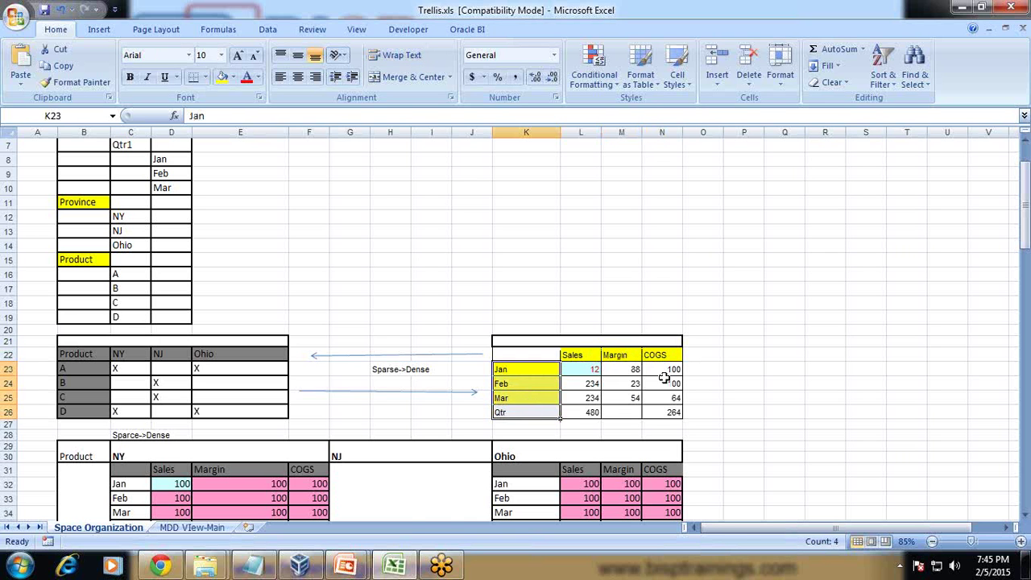
scroll(596, 378, down, 1)
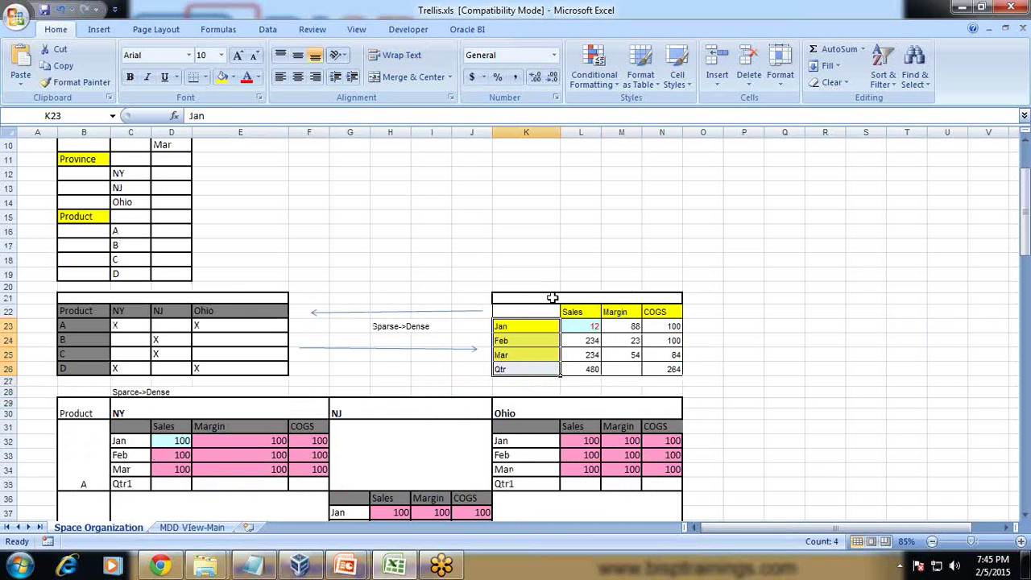
drag(552, 298, 668, 371)
scroll(311, 342, down, 5)
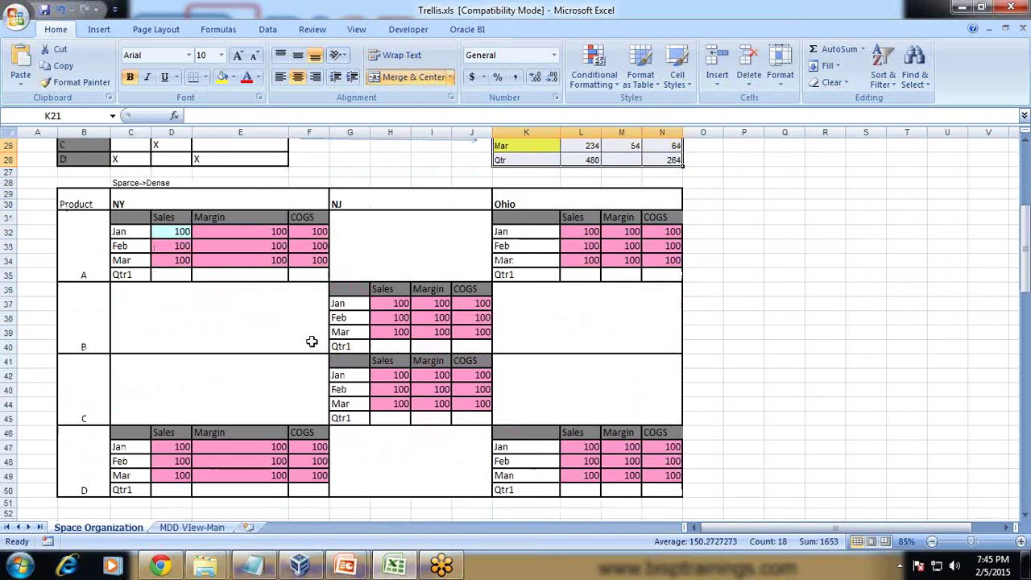
scroll(313, 339, down, 1)
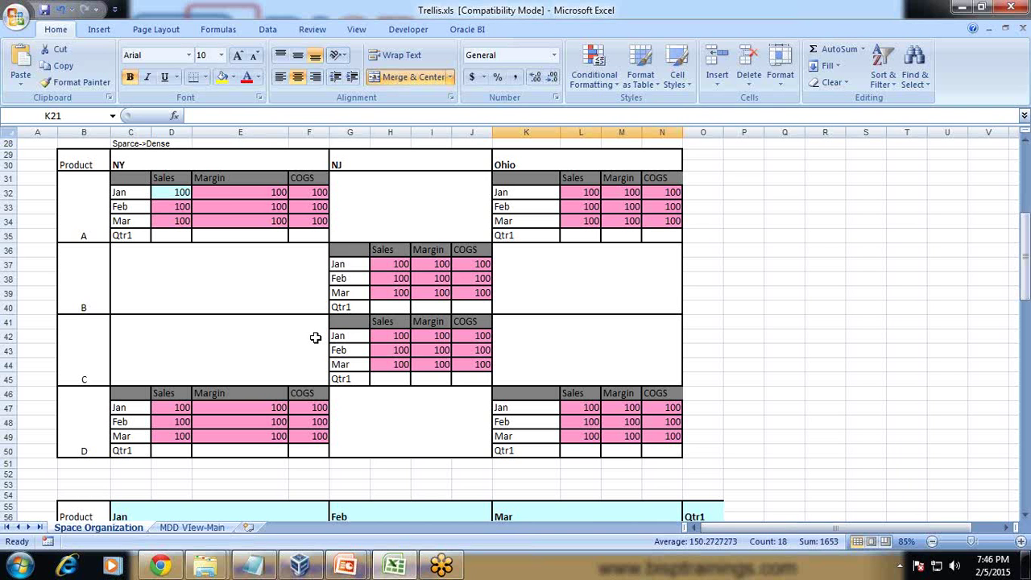
scroll(315, 210, up, 4)
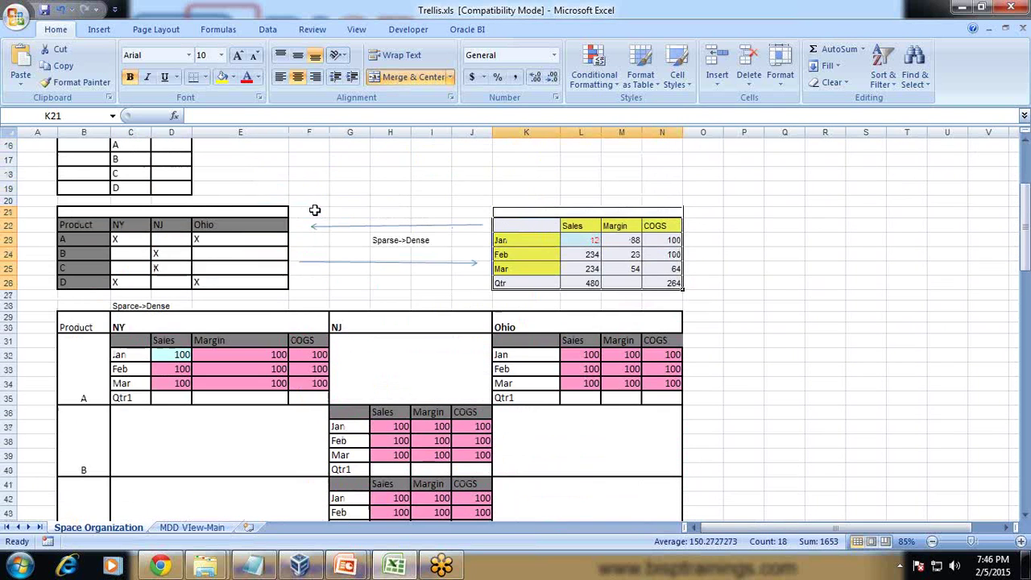
click(173, 224)
scroll(272, 221, down, 2)
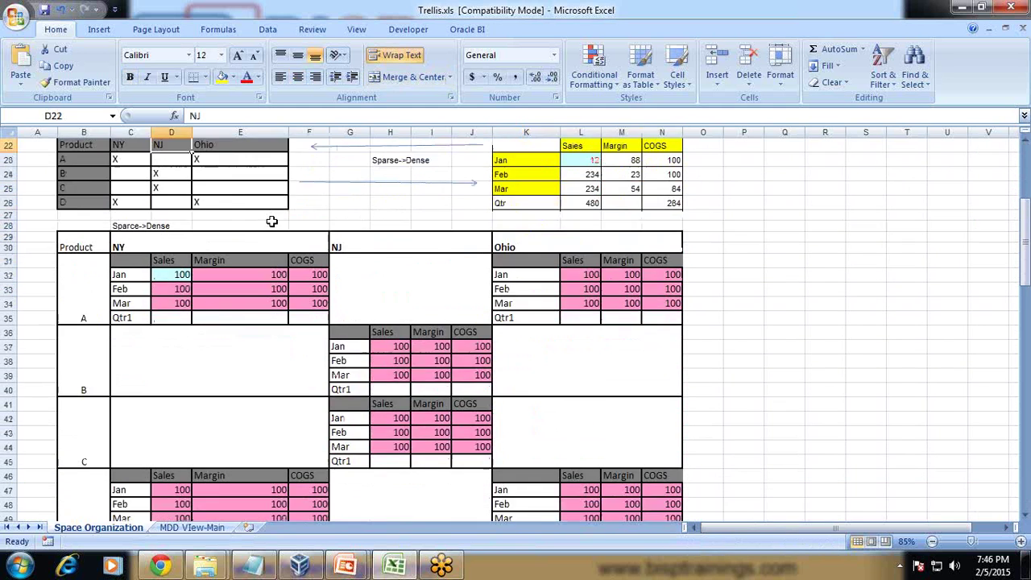
scroll(272, 221, down, 2)
scroll(272, 222, up, 3)
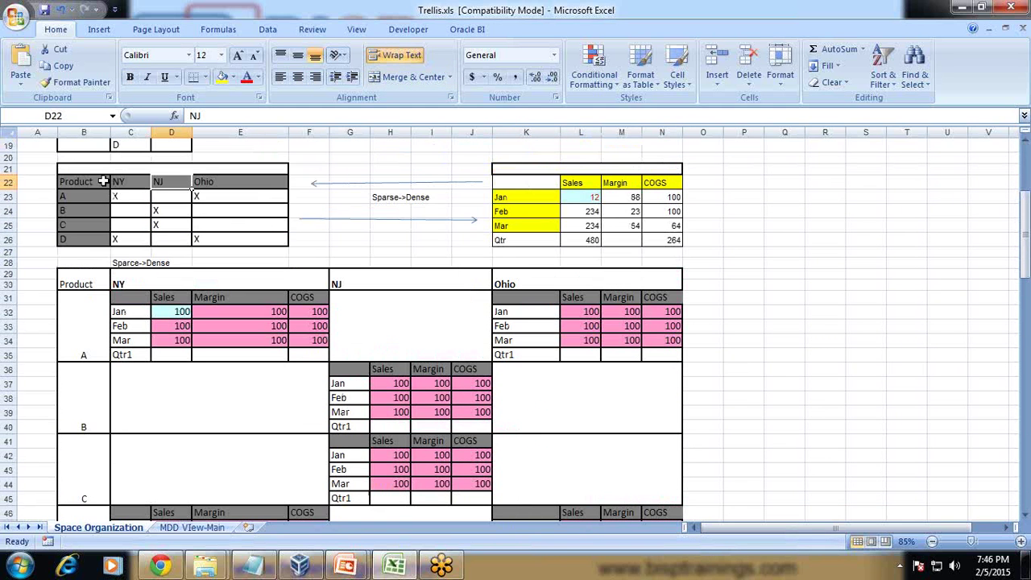
drag(90, 171, 82, 239)
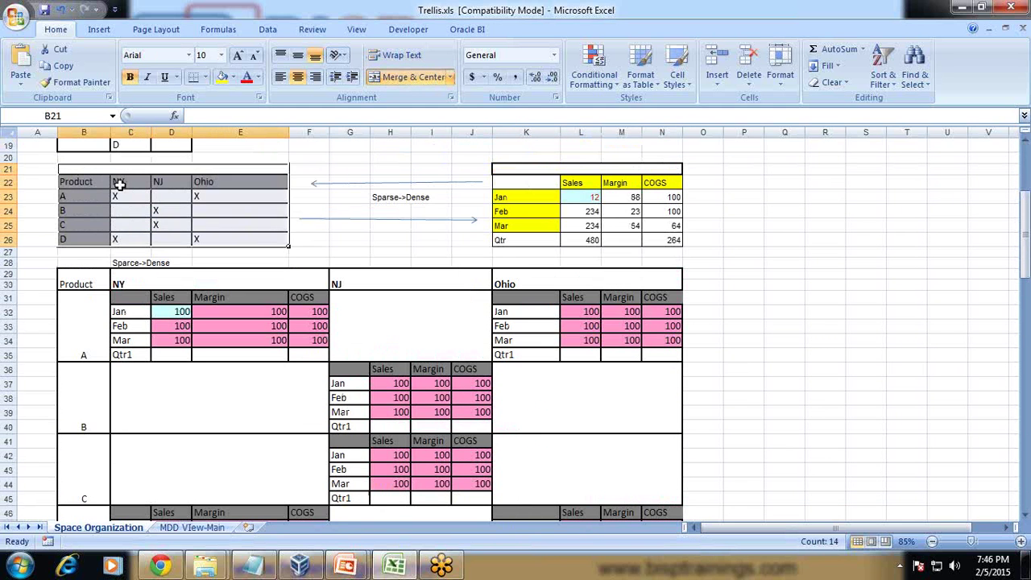
scroll(564, 190, down, 1)
scroll(580, 202, down, 10)
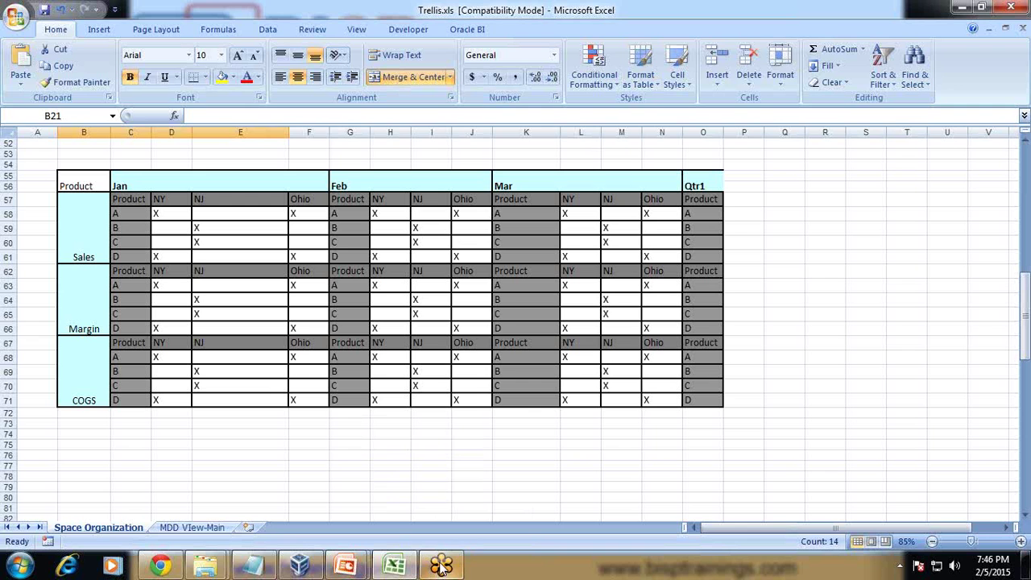
- Sign in to Oracle BI and create a new analysis based on A - Sample Sales
click(160, 566)
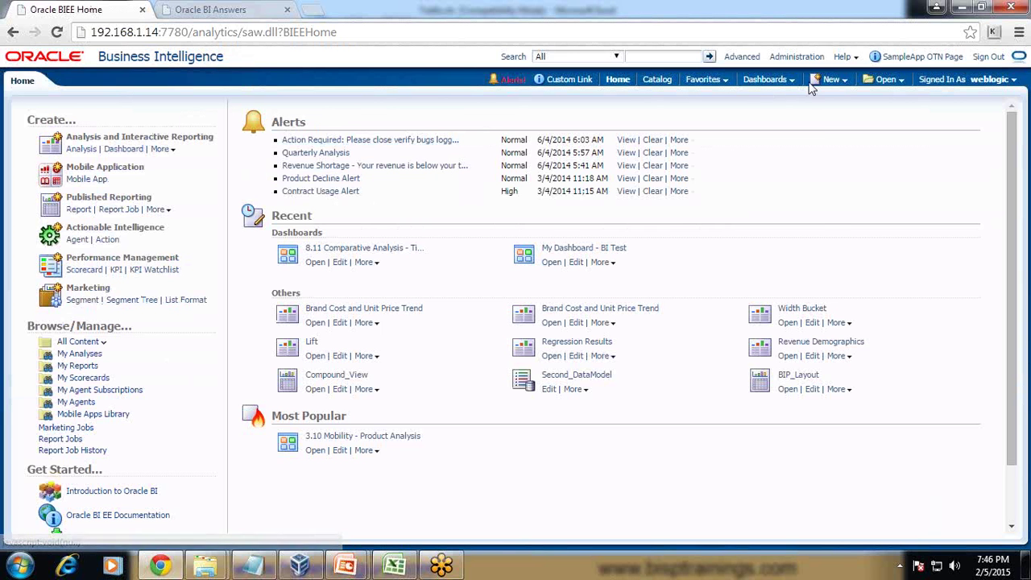
click(830, 79)
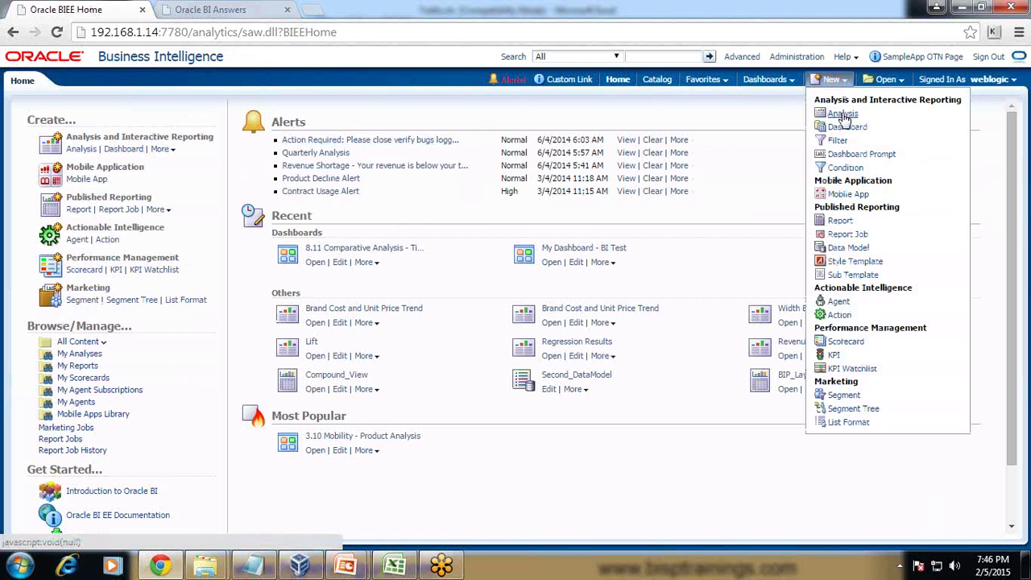
click(842, 115)
click(843, 121)
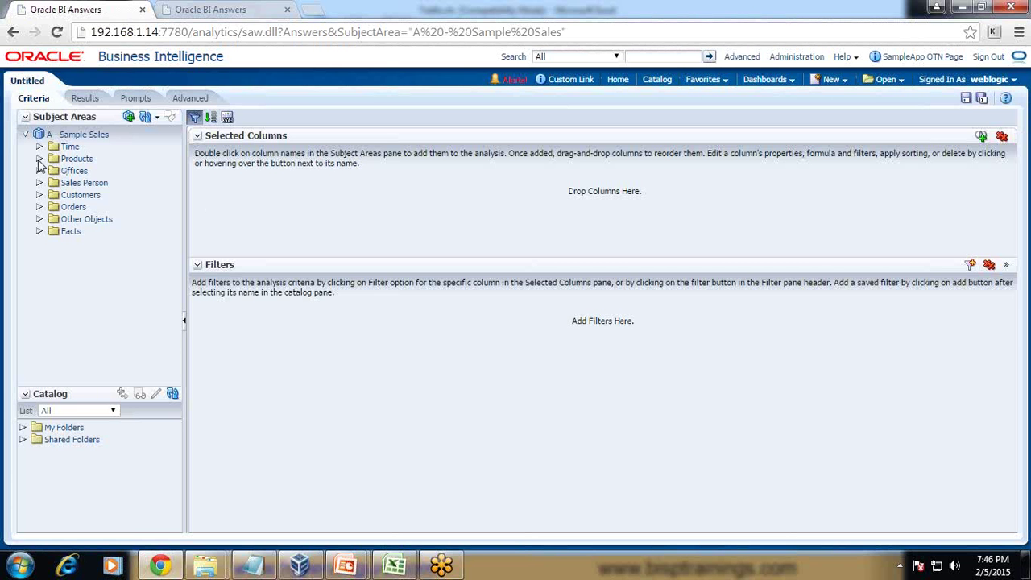
mouse_move(345, 565)
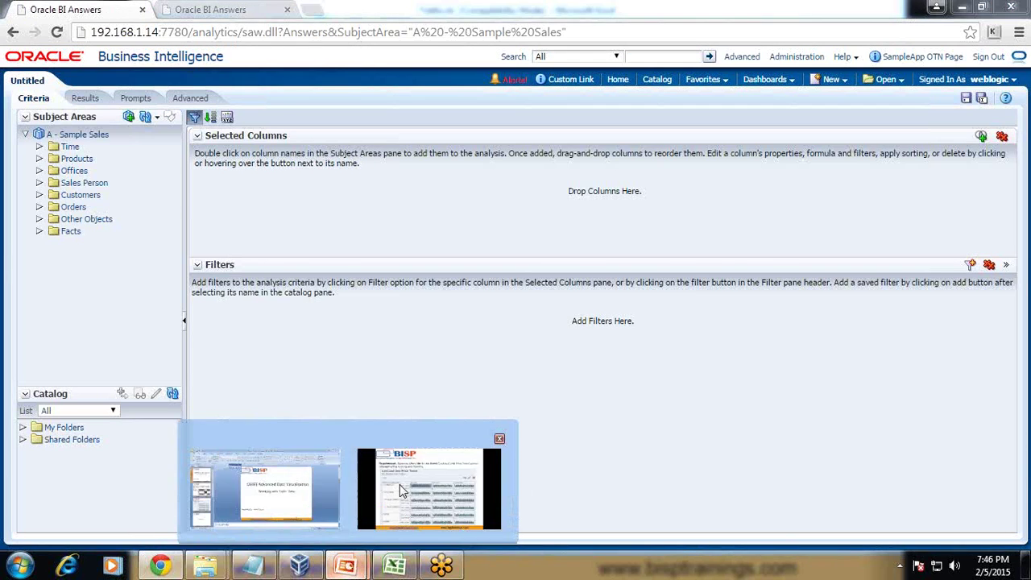
click(399, 484)
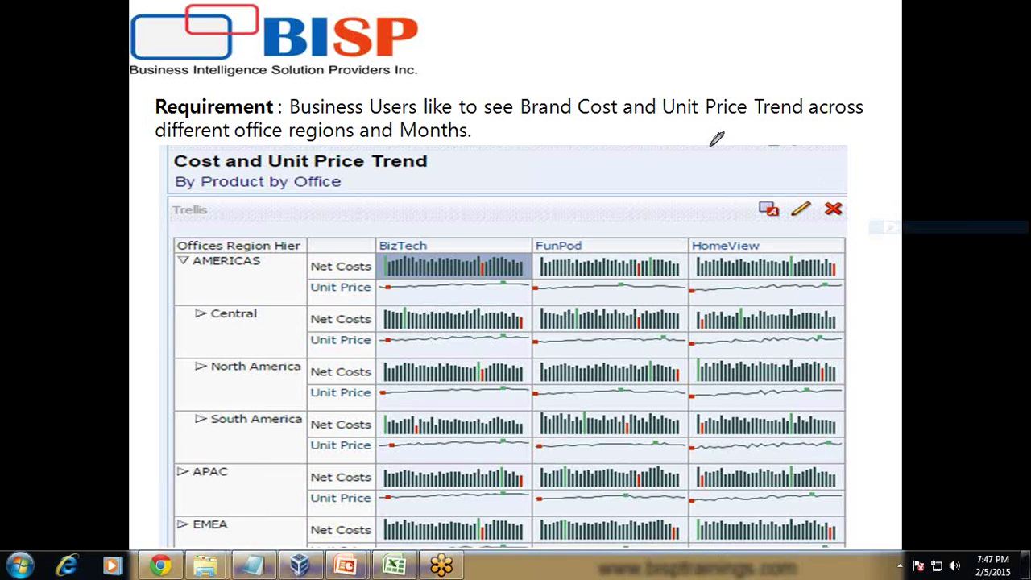
drag(522, 120, 575, 122)
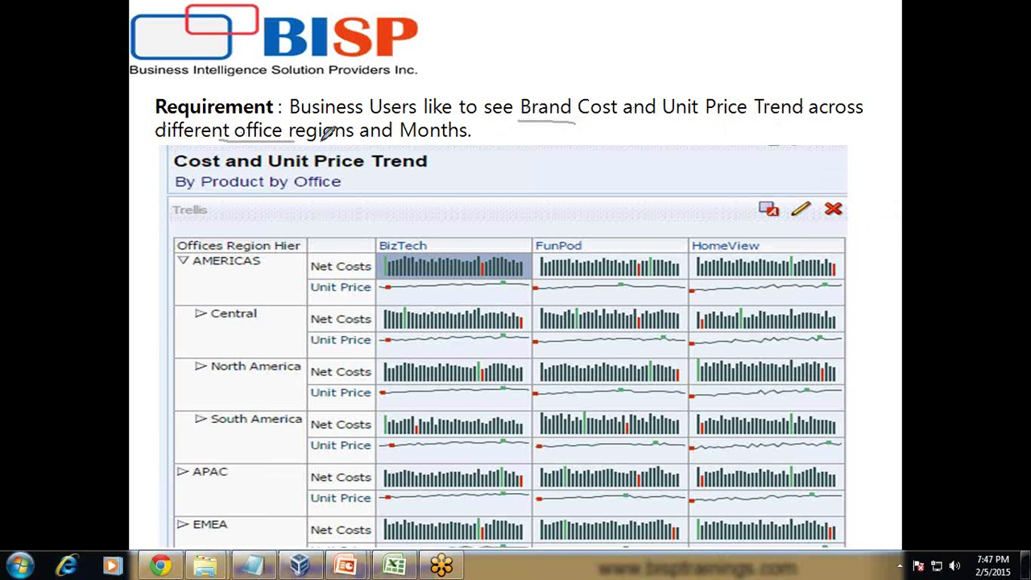
drag(327, 133, 499, 137)
mouse_move(604, 88)
mouse_down()
mouse_move(571, 94)
mouse_move(593, 127)
mouse_move(630, 102)
mouse_move(622, 85)
mouse_move(655, 118)
mouse_move(757, 102)
mouse_move(689, 81)
mouse_up()
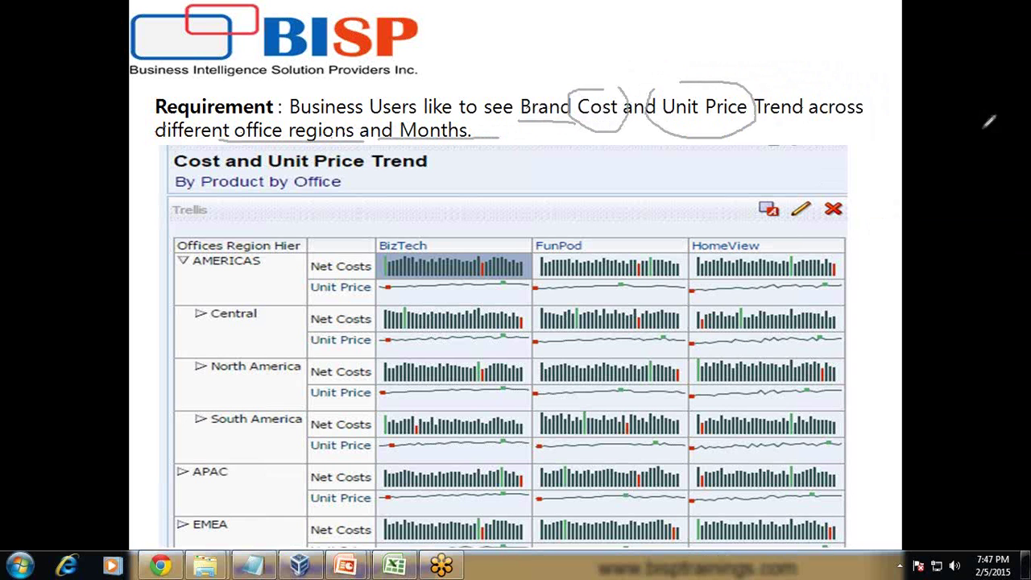
key(e)
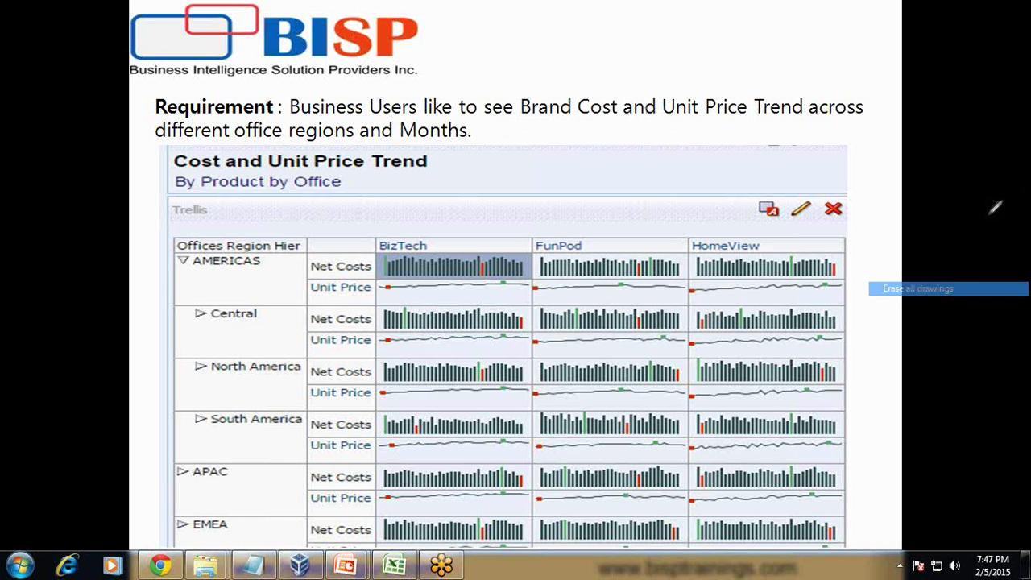
key(super)
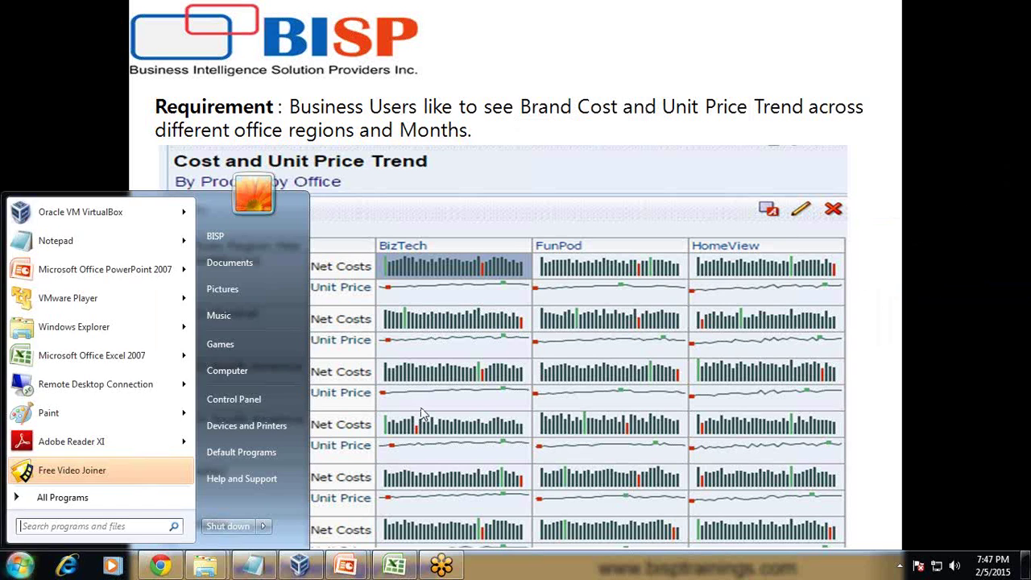
click(171, 566)
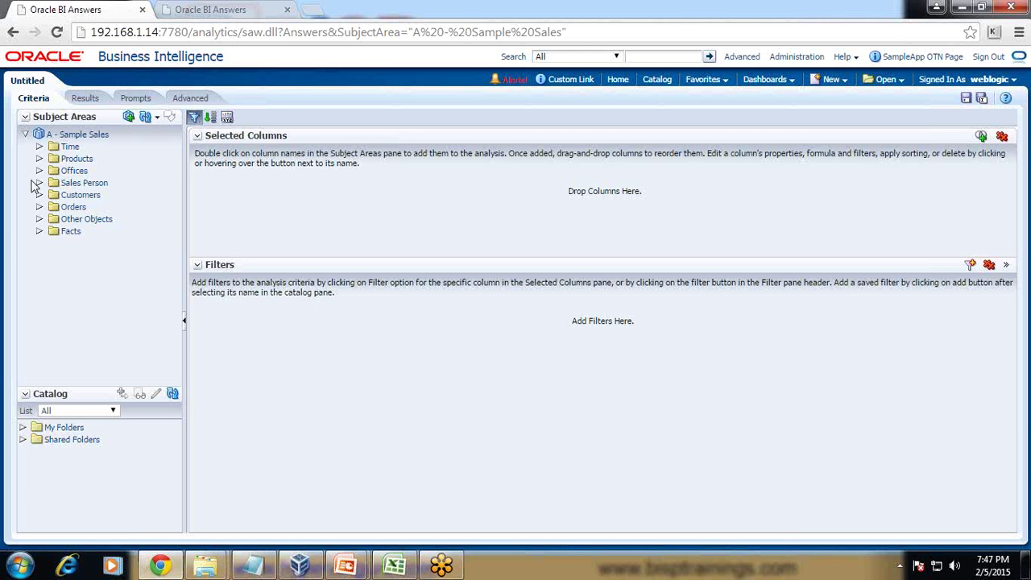
- Add the T02 Per Name Month column and filter T05 Per Name Year to 2010
click(39, 147)
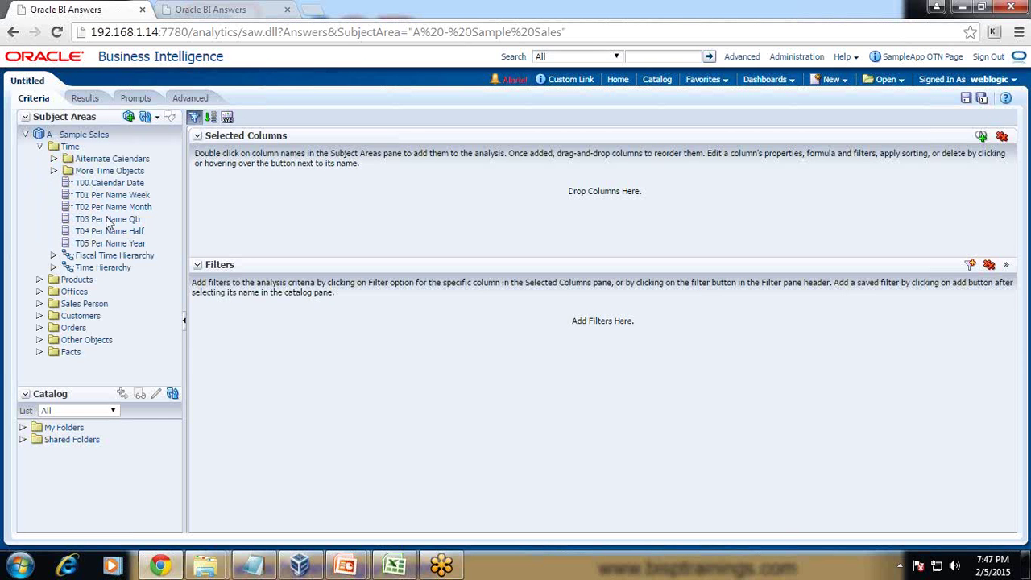
double_click(132, 211)
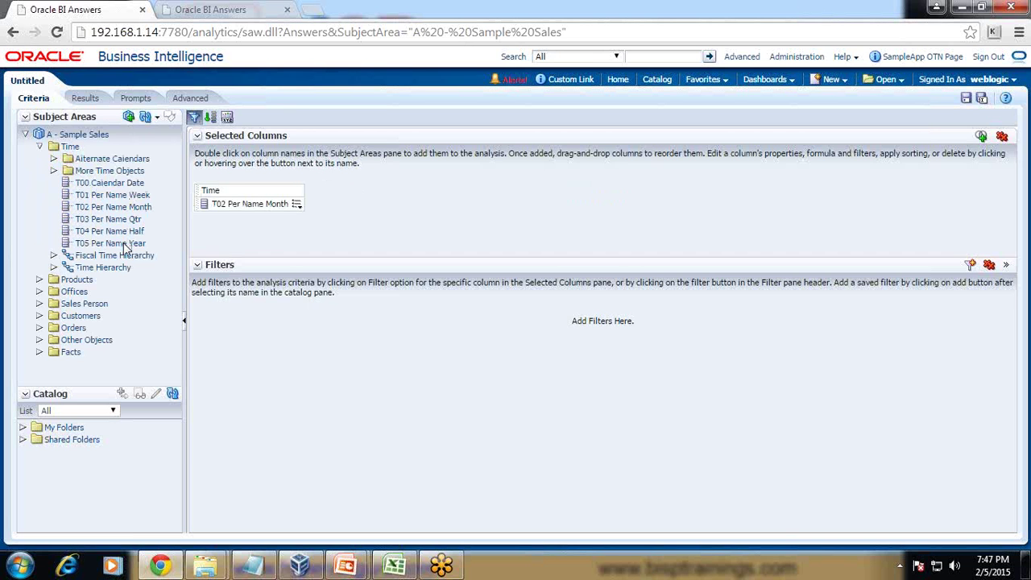
drag(125, 247, 395, 286)
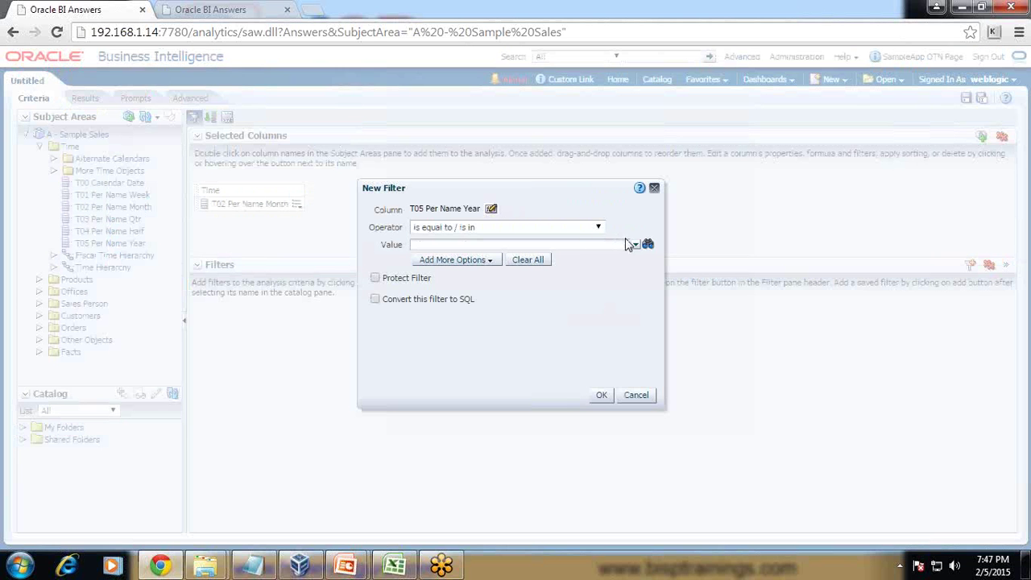
click(636, 244)
click(419, 316)
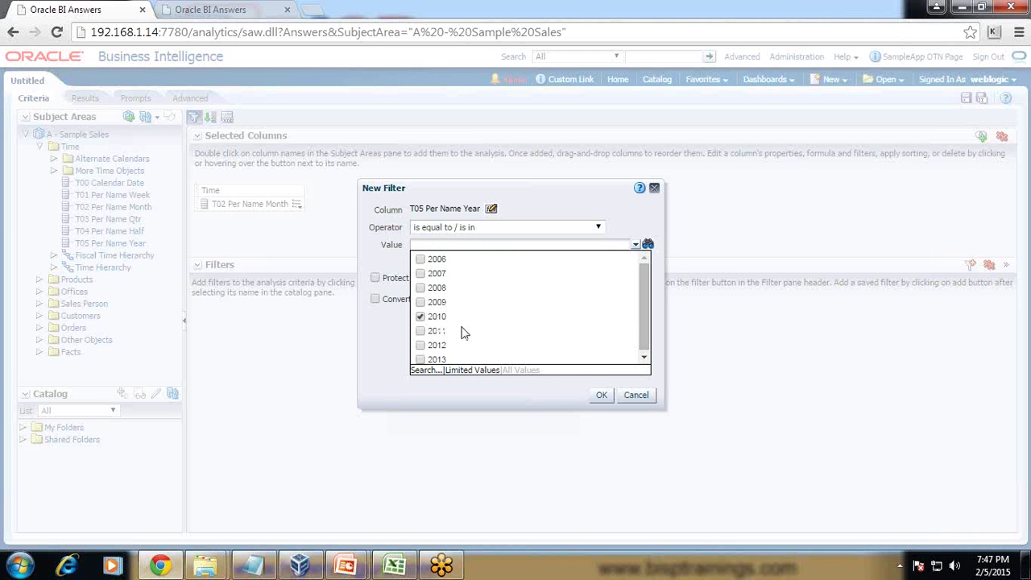
click(601, 395)
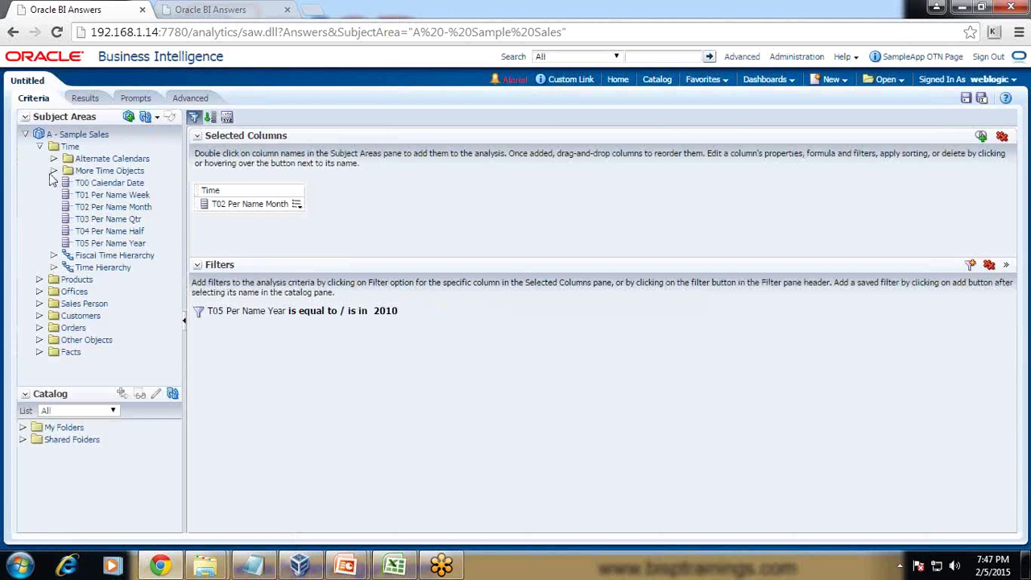
click(40, 146)
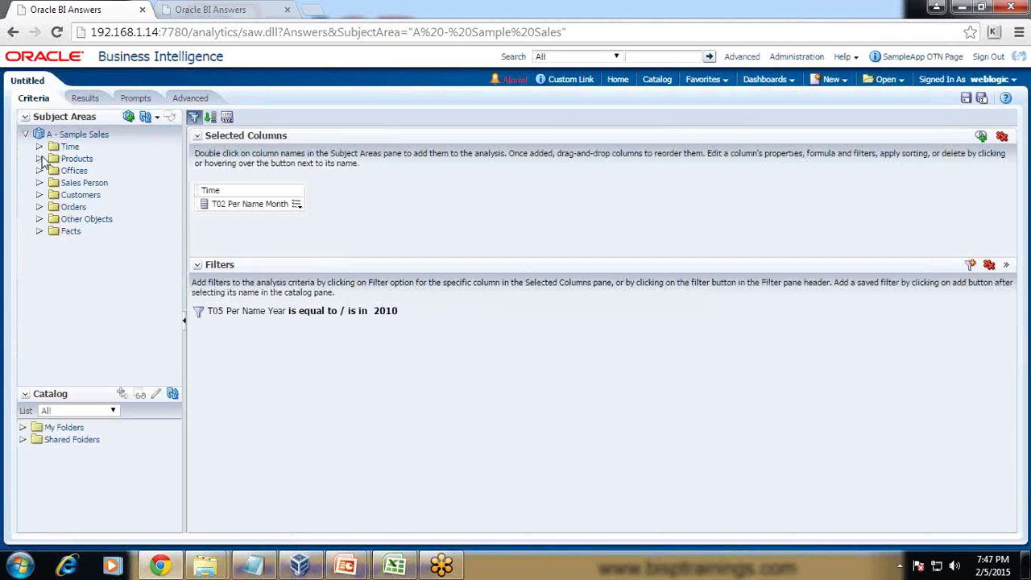
- Add P3 LOB and Offices Region Hier to the selected columns
click(40, 157)
drag(88, 218, 334, 204)
click(39, 158)
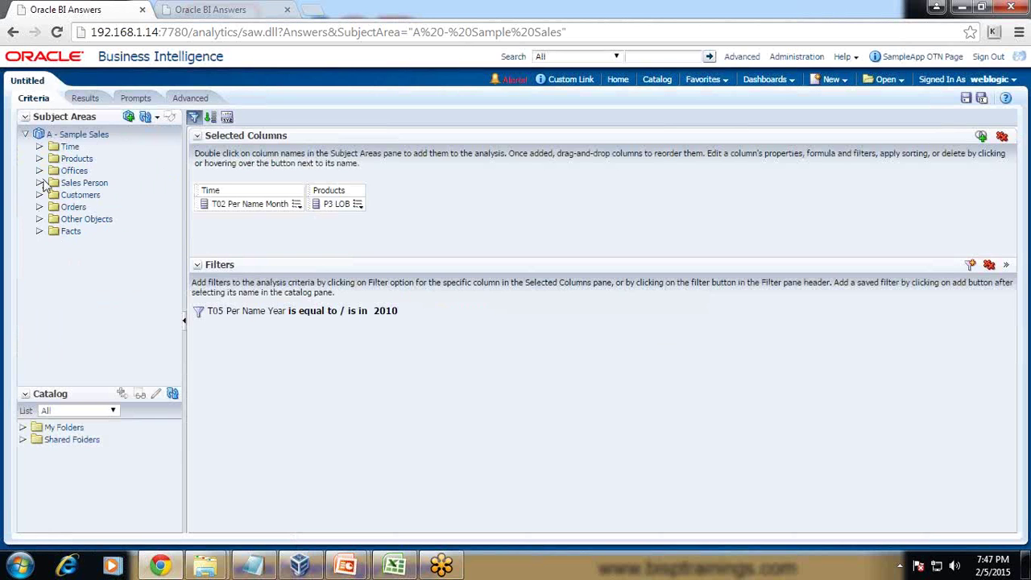
click(39, 170)
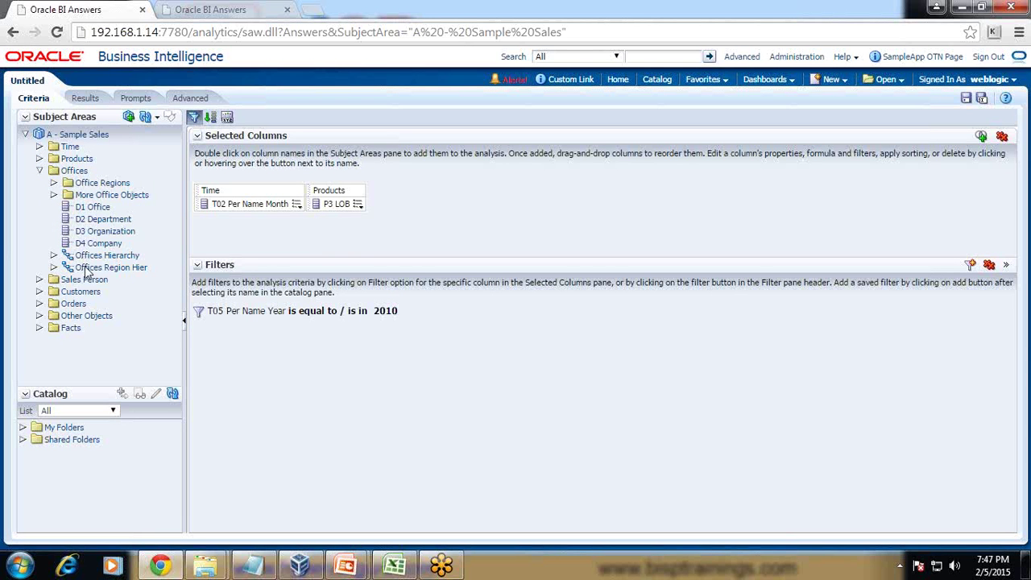
drag(87, 273, 361, 221)
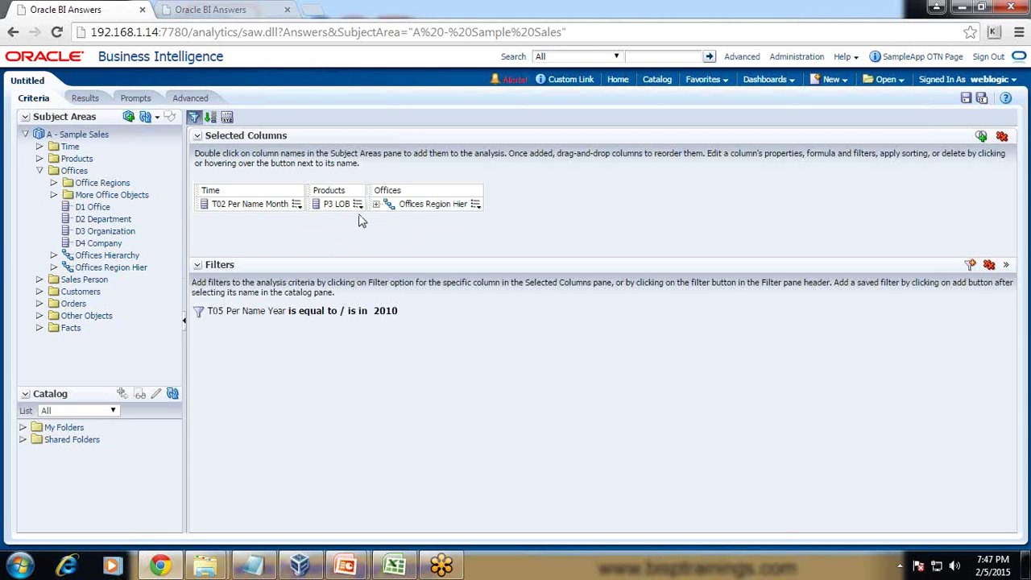
click(39, 171)
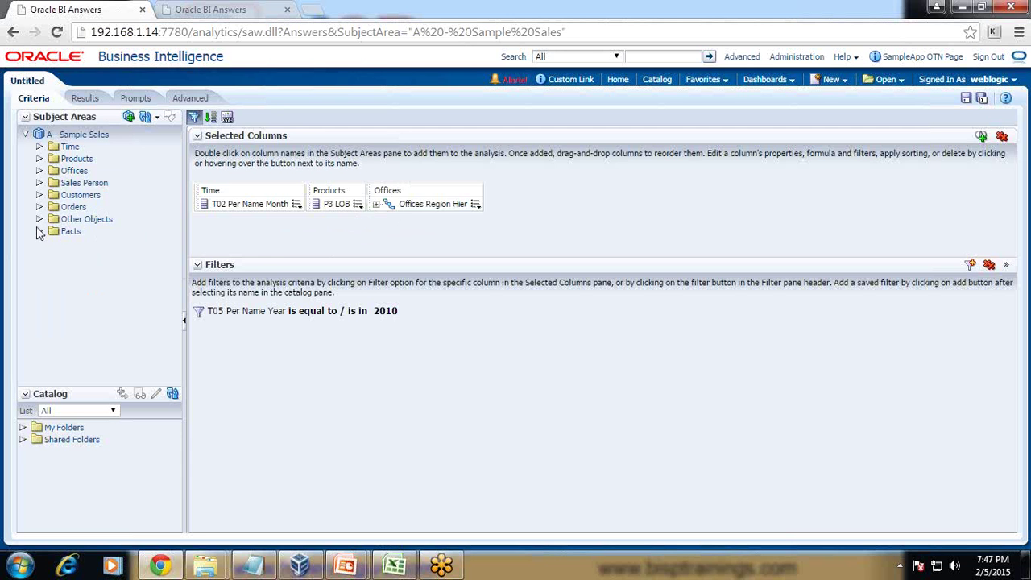
- Add 17 Net Costs and 20 Actual Unit Price from Simple Calculations and preview the results
click(40, 231)
click(54, 256)
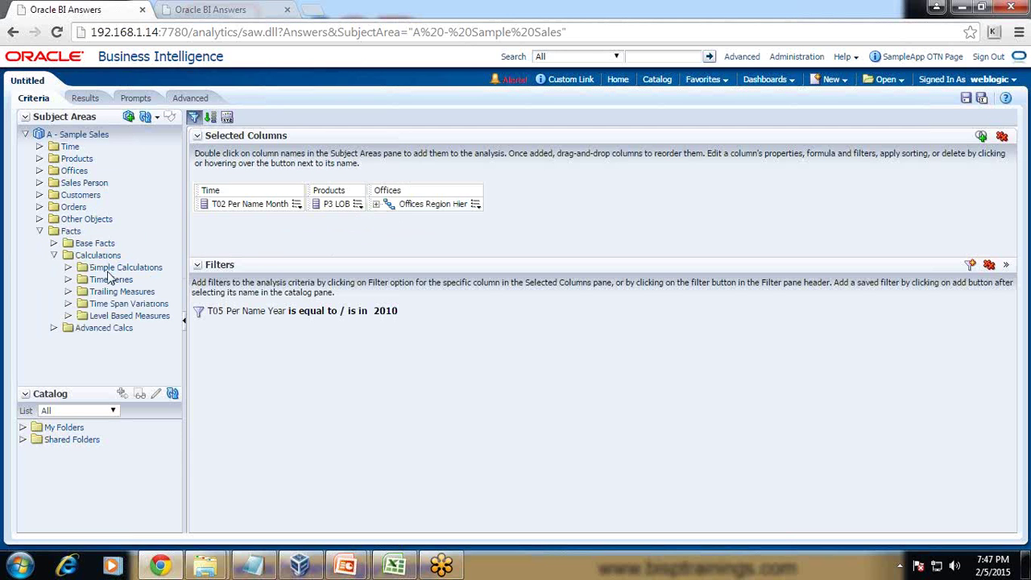
click(68, 268)
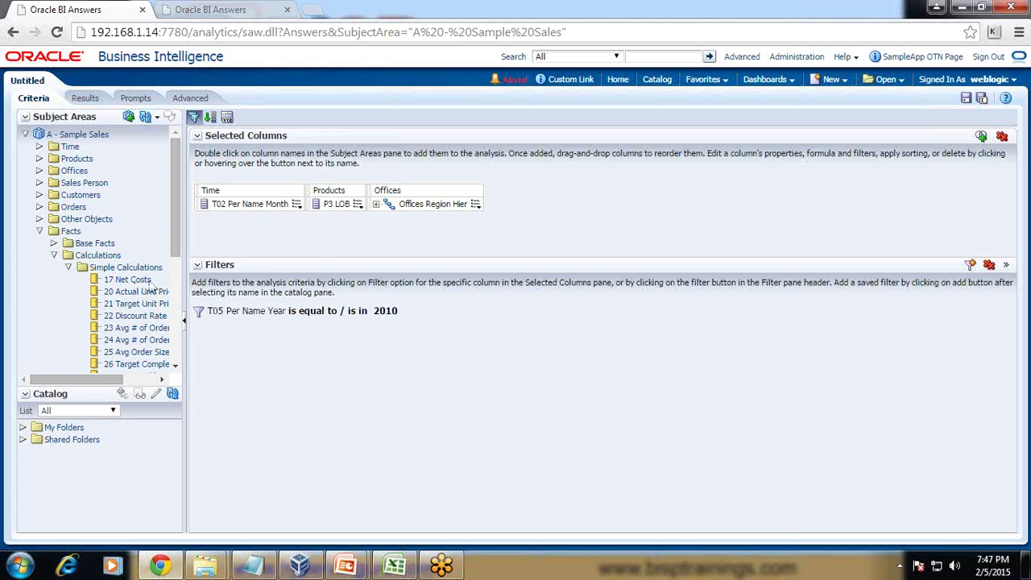
double_click(129, 280)
drag(147, 297, 573, 211)
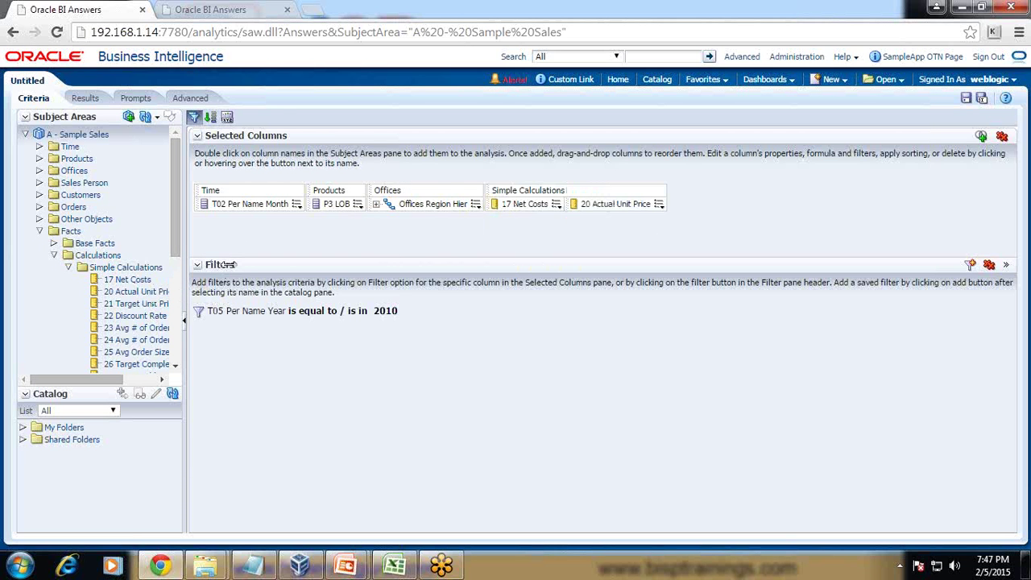
click(85, 98)
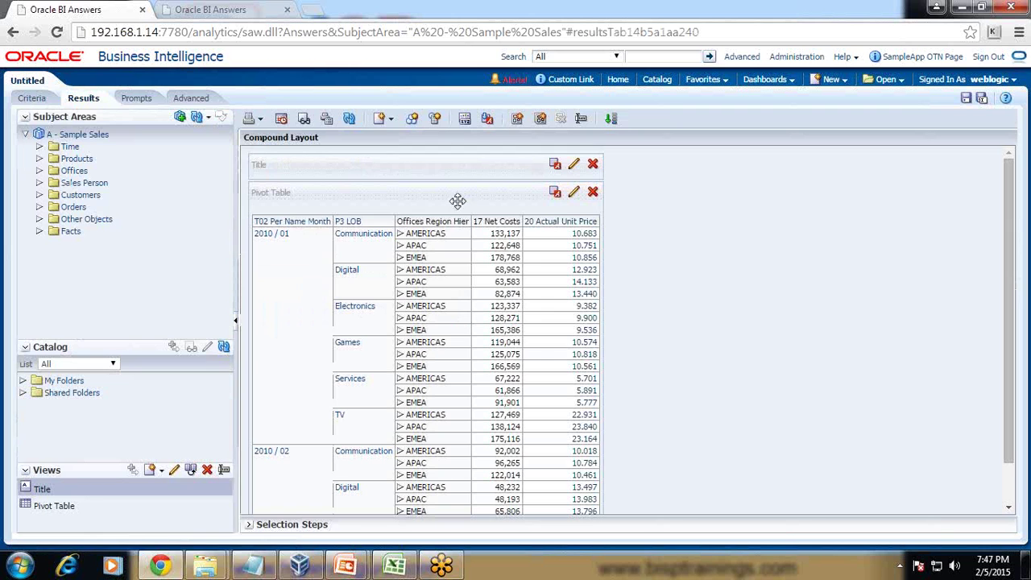
- Replace the pivot table in the compound layout with an advanced trellis view
click(594, 192)
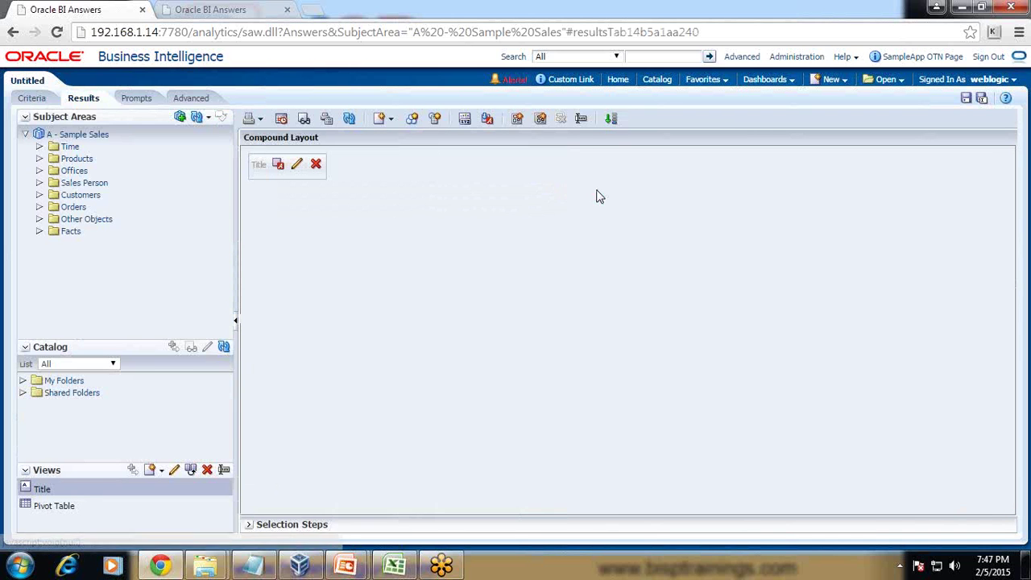
click(387, 119)
mouse_move(481, 244)
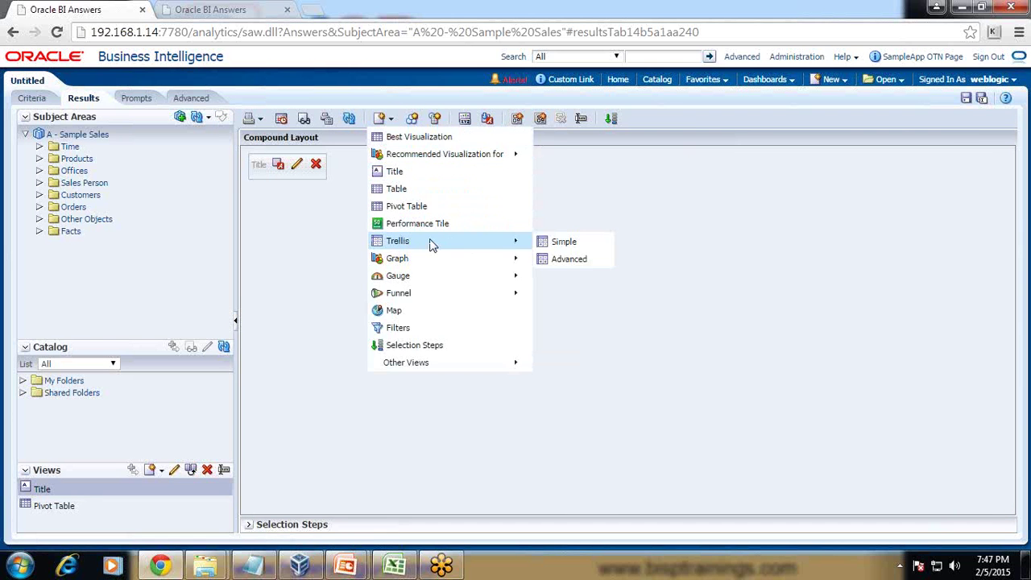
click(569, 259)
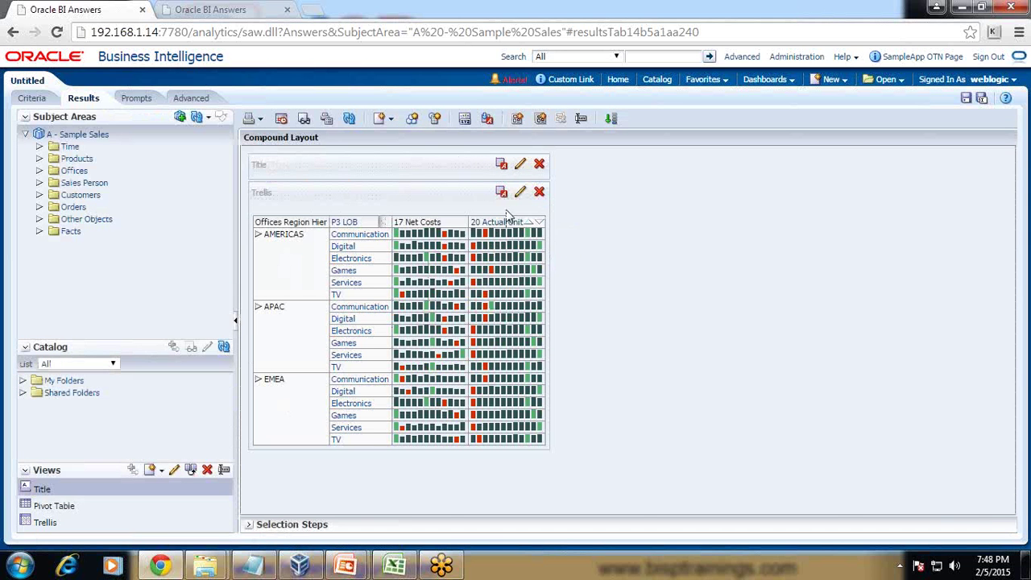
- Edit the trellis and move P3 LOB from Rows into the Columns area
click(519, 192)
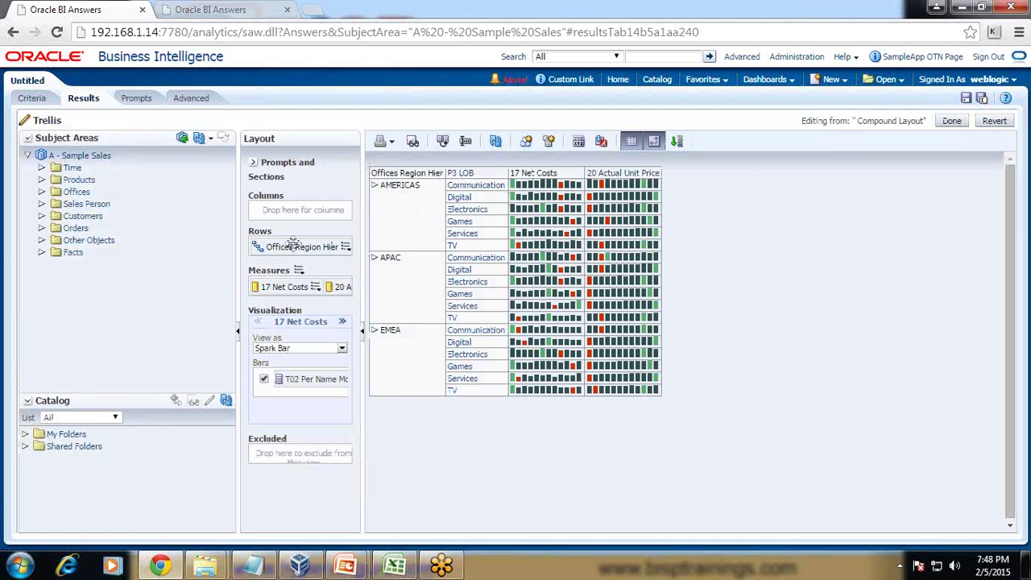
mouse_move(305, 246)
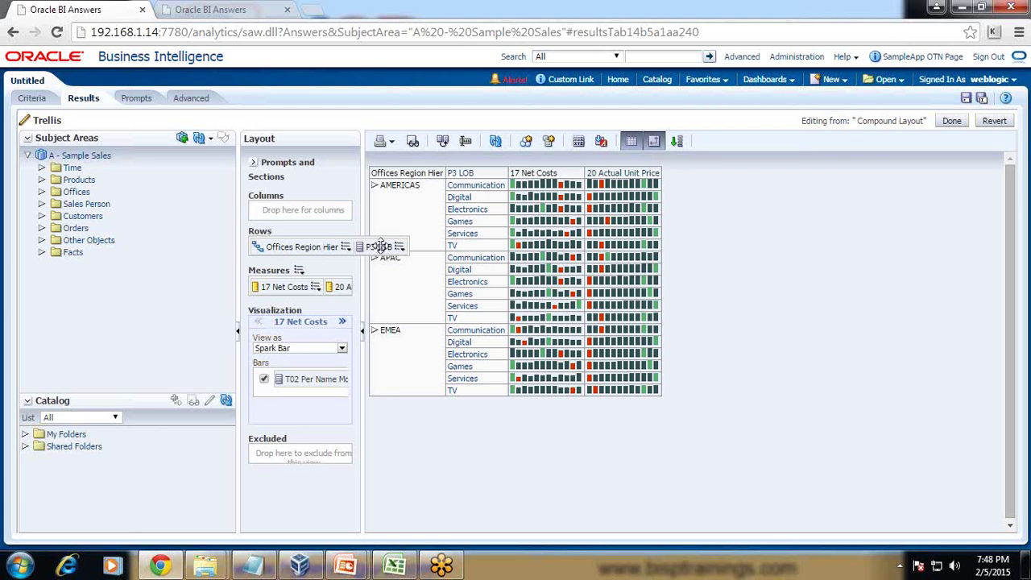
drag(378, 245, 289, 213)
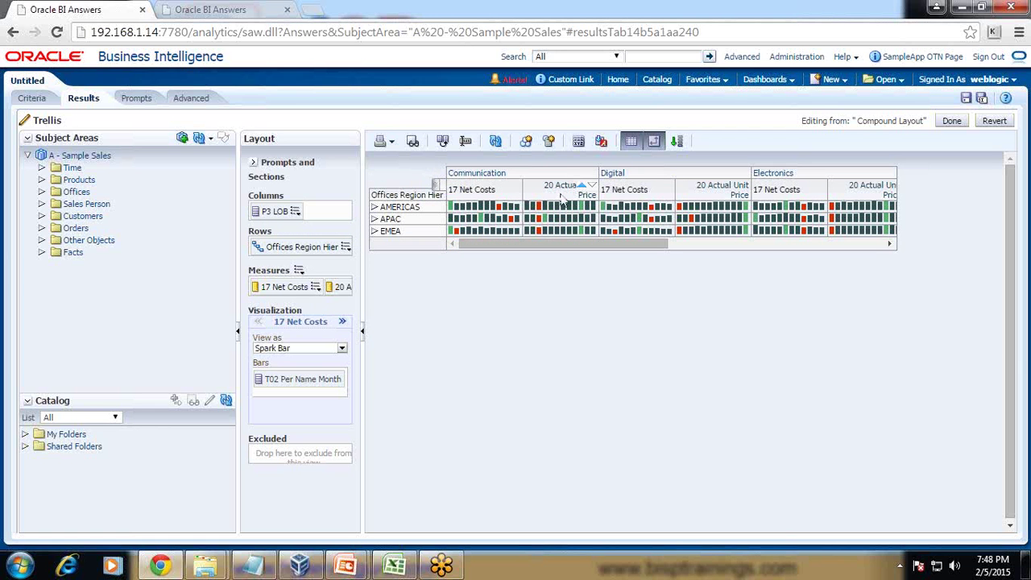
click(319, 295)
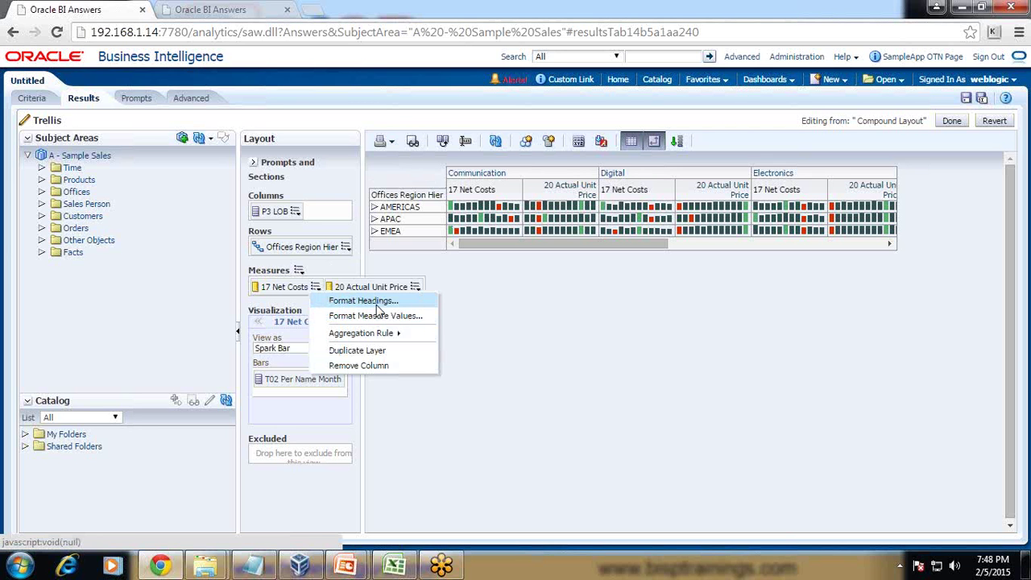
click(480, 266)
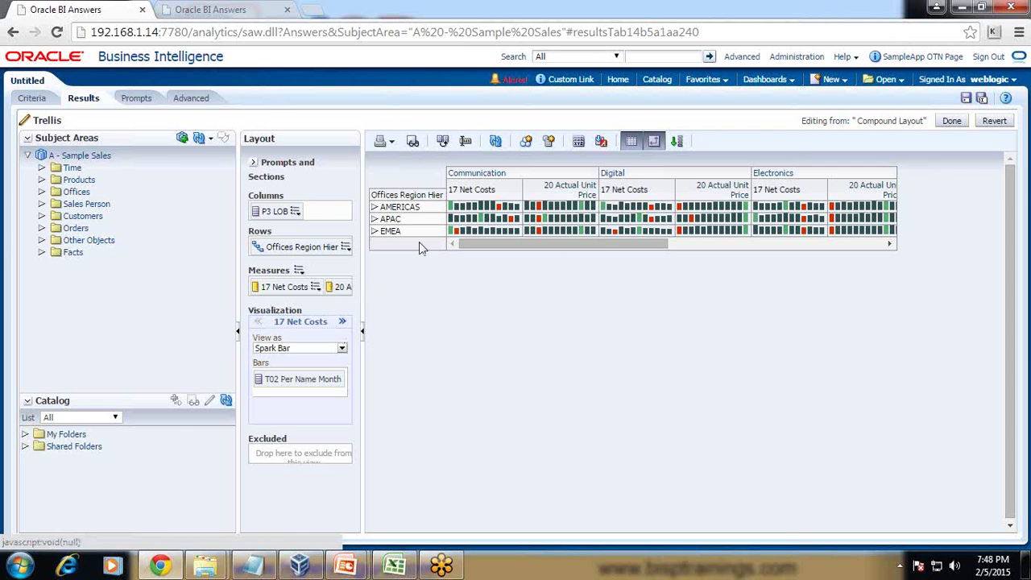
- Set the Measures layout to Rows, stacking them under each region
click(299, 271)
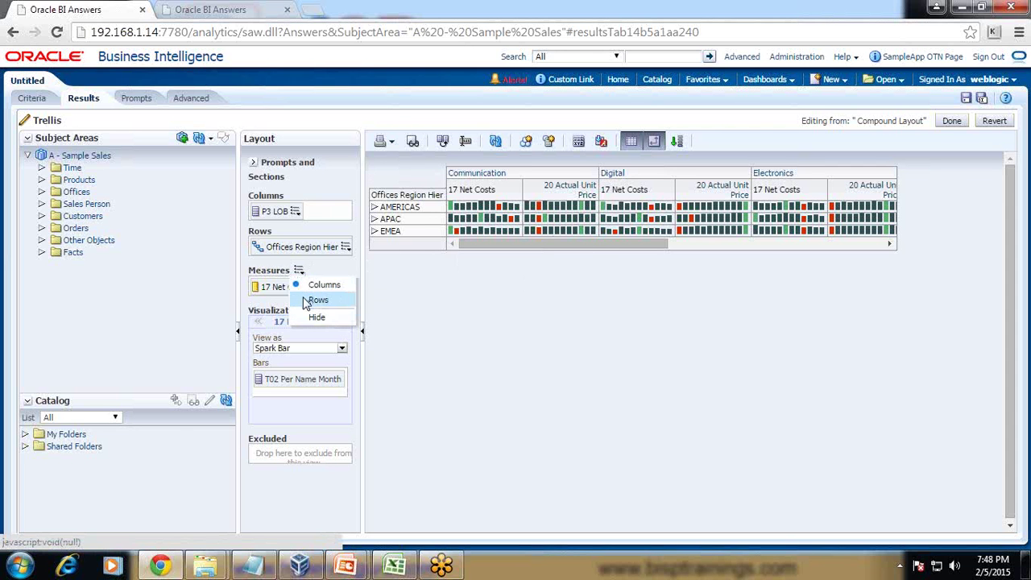
click(314, 305)
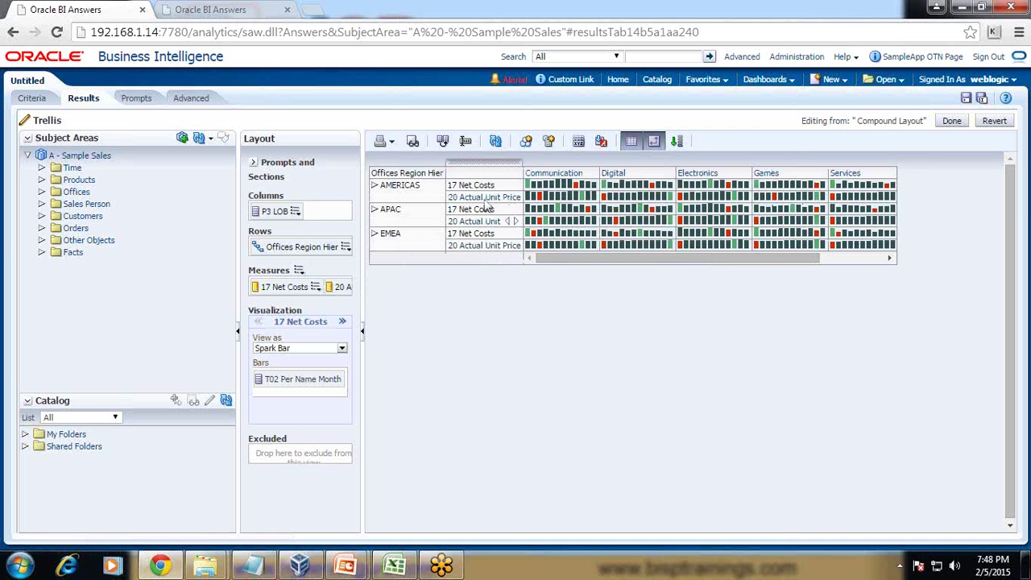
mouse_move(568, 189)
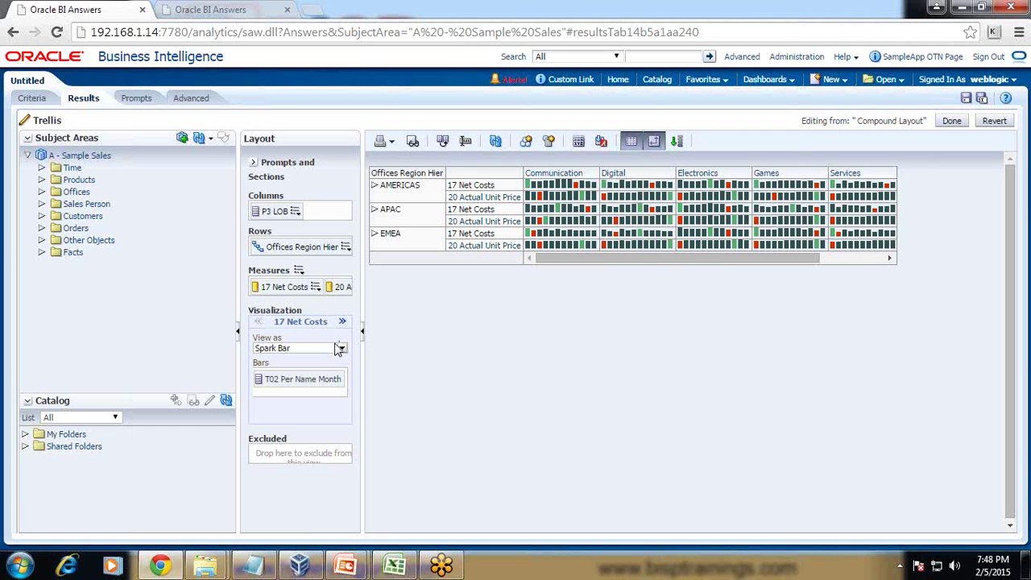
click(340, 349)
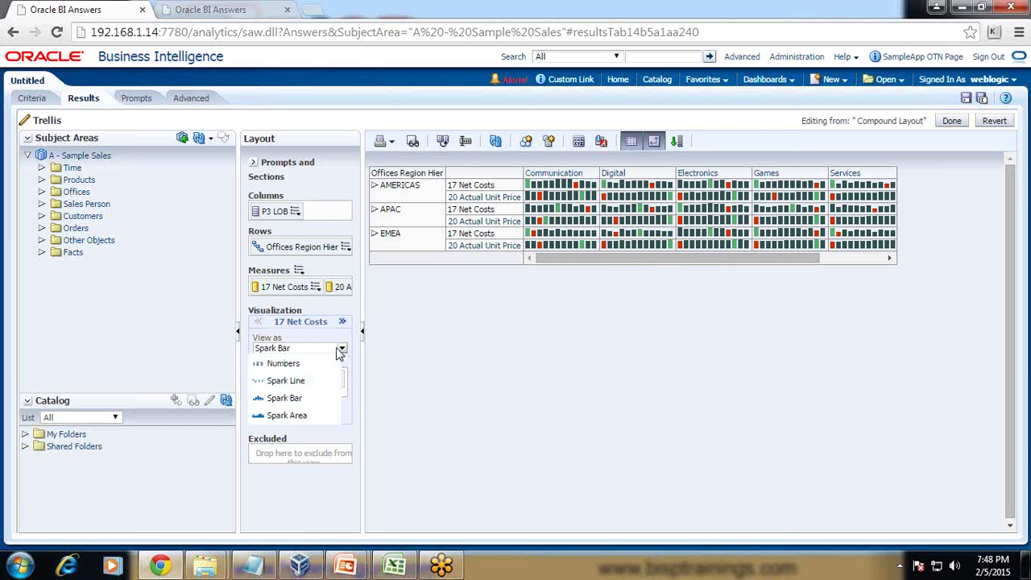
click(282, 364)
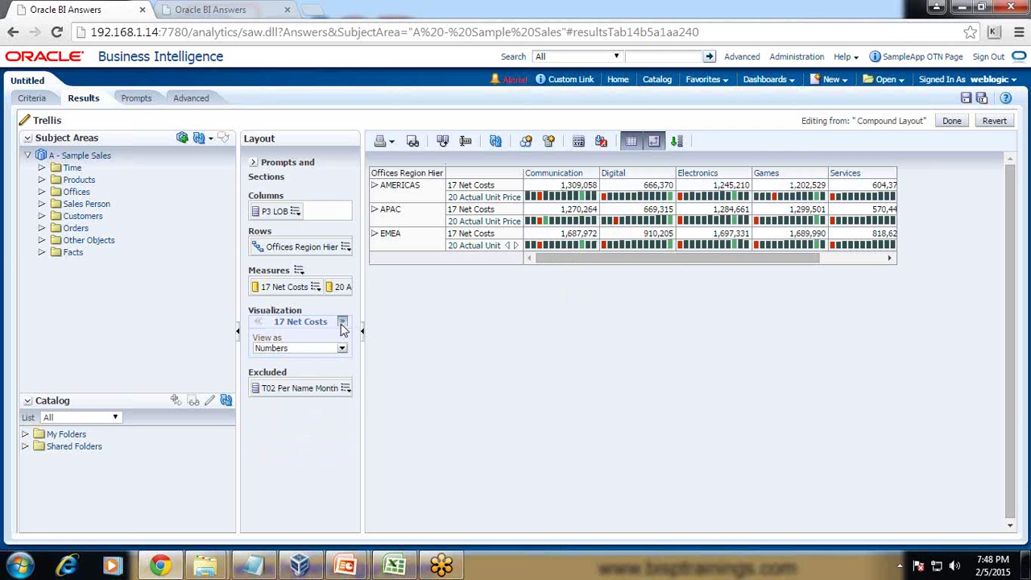
- Set View as to Spark Line for both 20 Actual Unit Price and 17 Net Costs
click(342, 323)
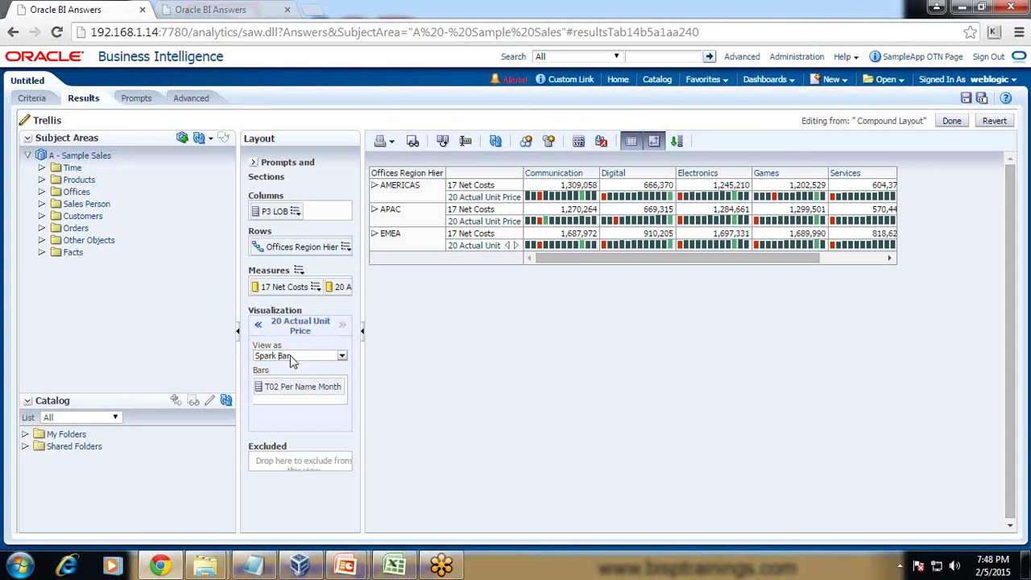
click(327, 355)
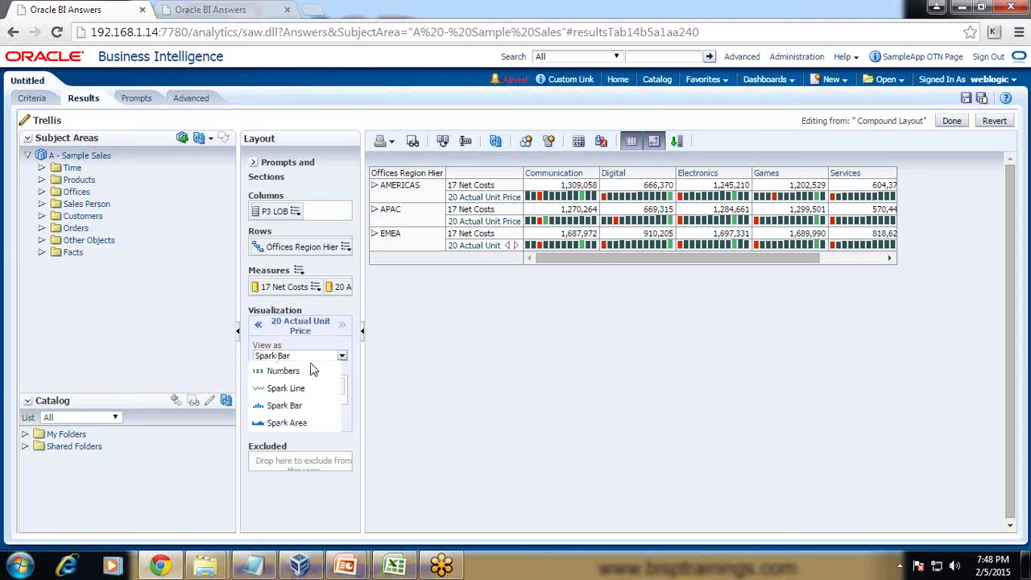
click(304, 370)
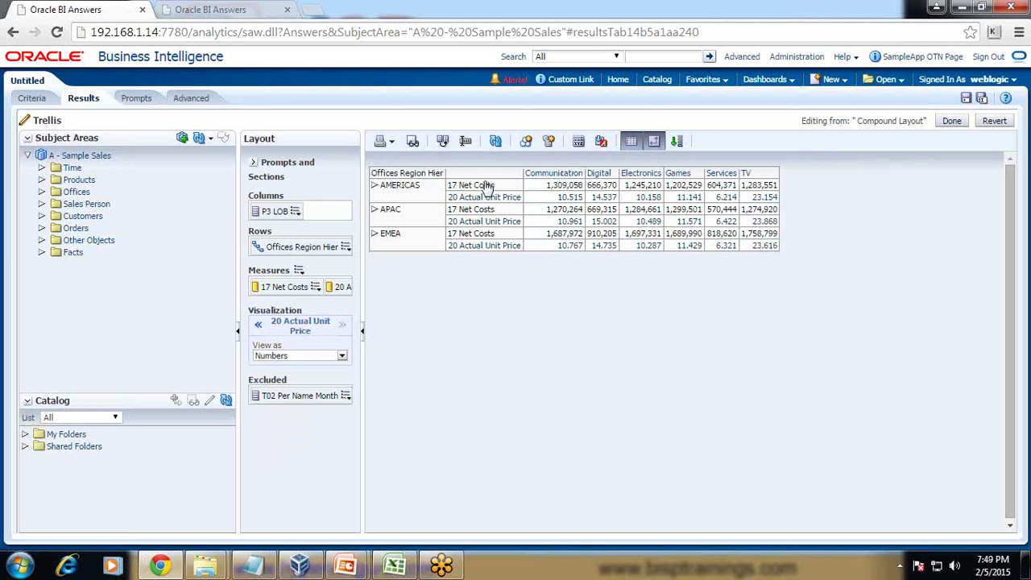
click(341, 355)
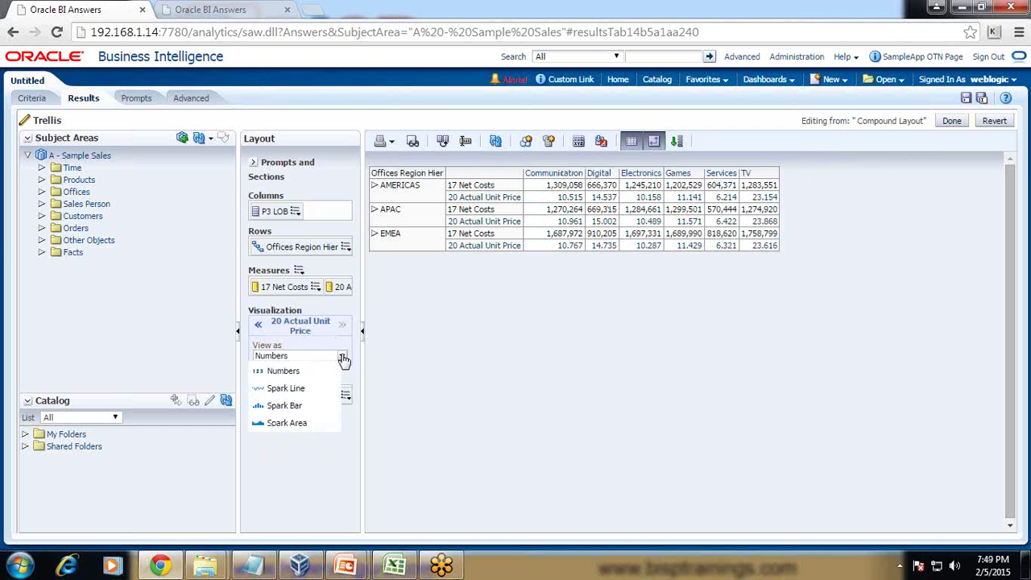
click(301, 387)
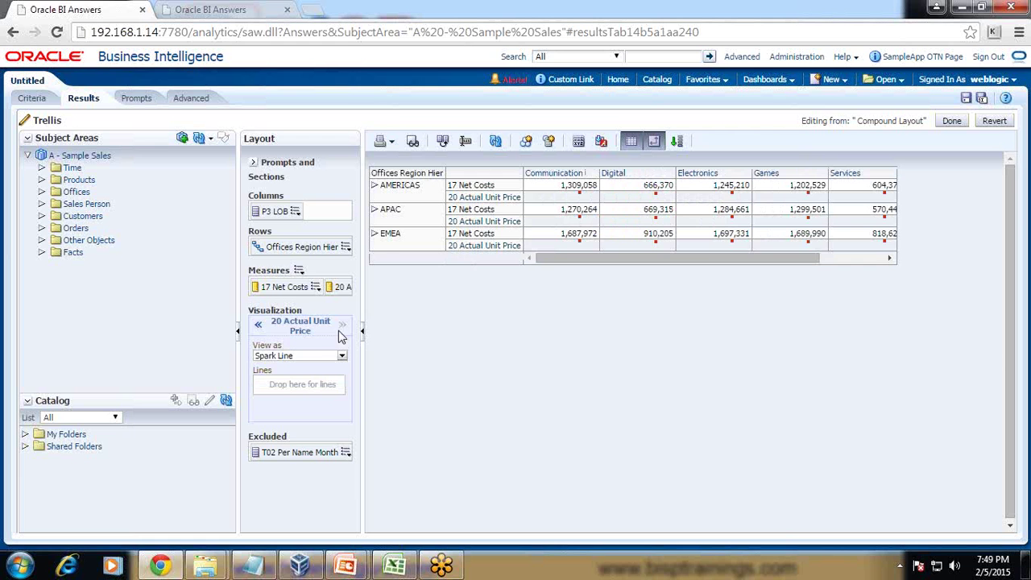
click(258, 325)
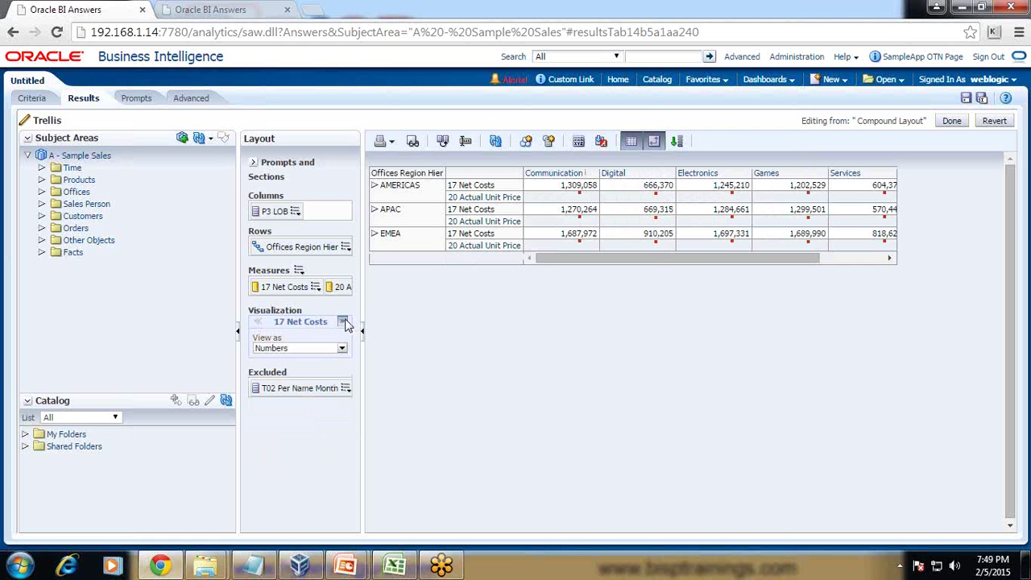
click(342, 349)
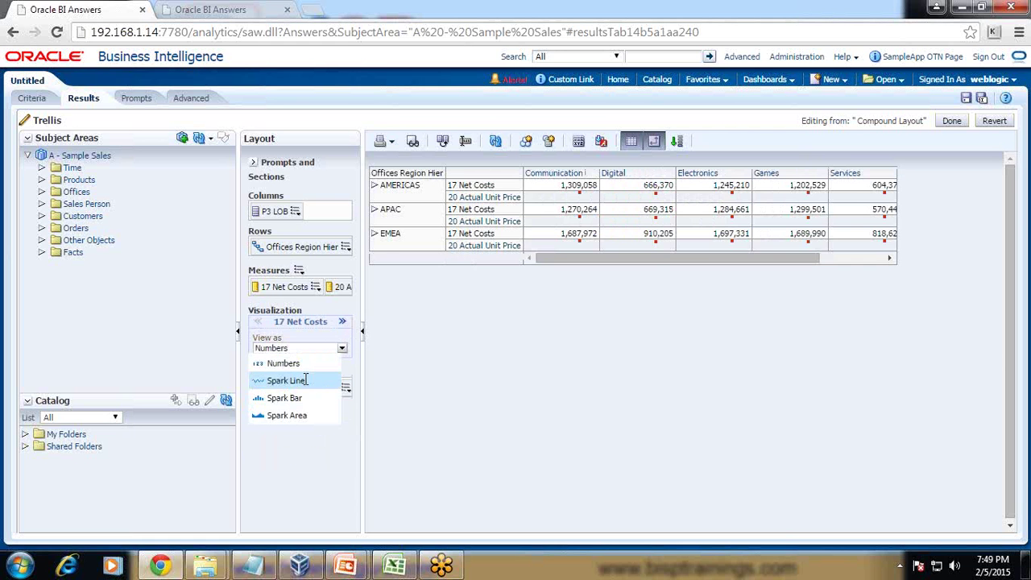
click(314, 380)
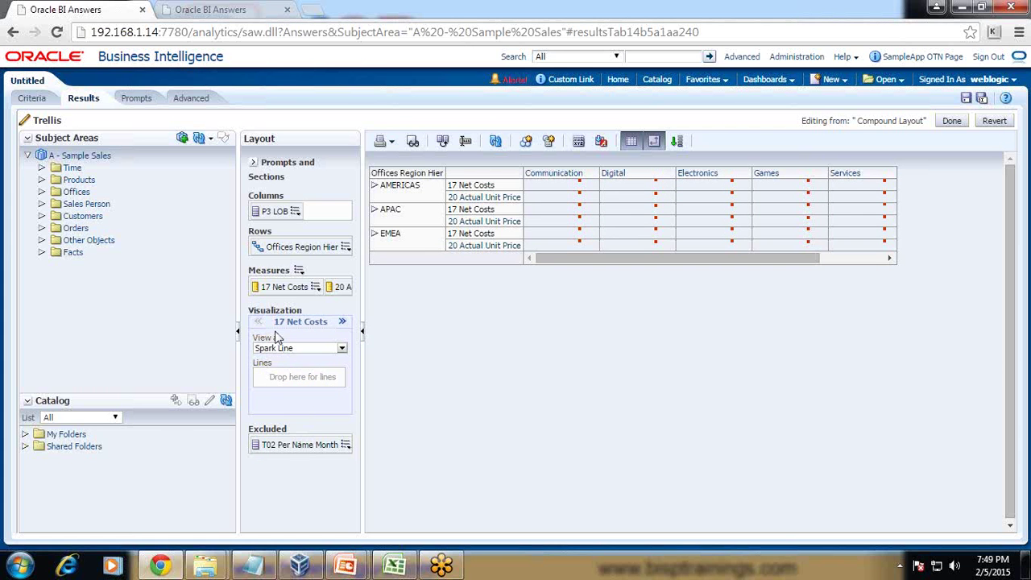
- Move T02 Per Name Month from Excluded into the Lines drop box
drag(290, 445, 313, 387)
drag(291, 435, 331, 393)
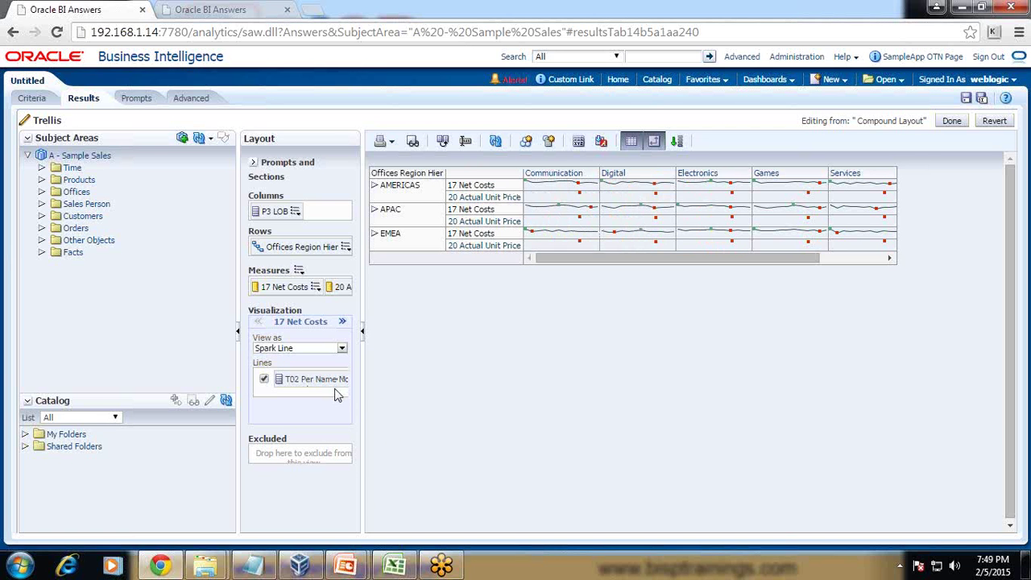
mouse_move(597, 187)
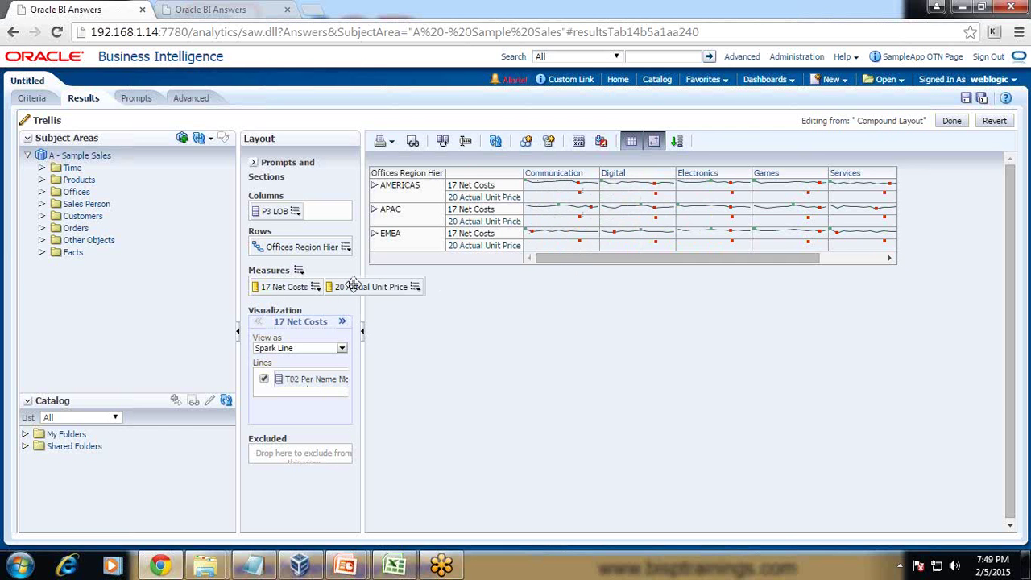
- Drill the trellis from AMERICAS into Central to reveal Mexico, then finish editing the trellis
click(374, 187)
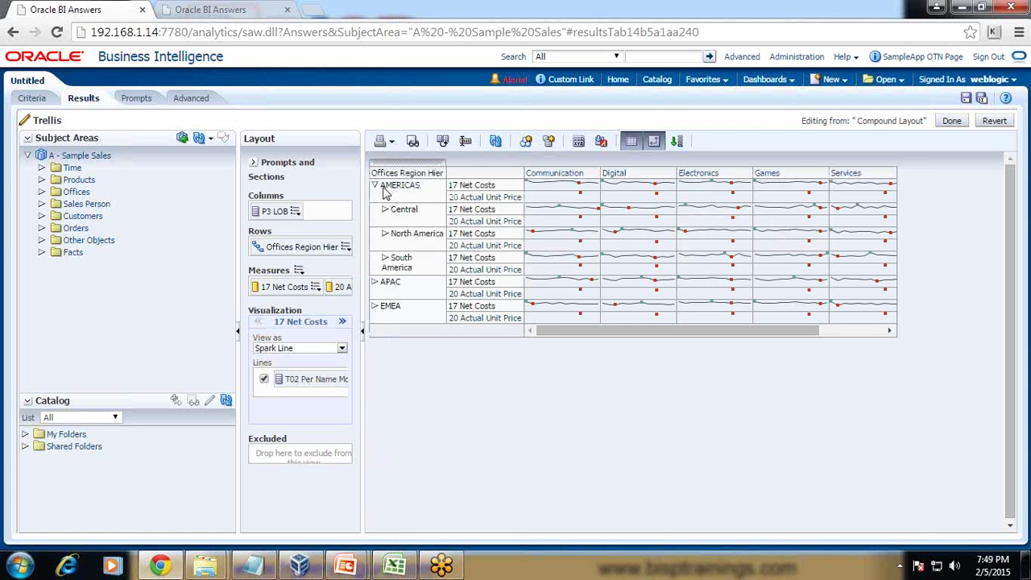
click(385, 211)
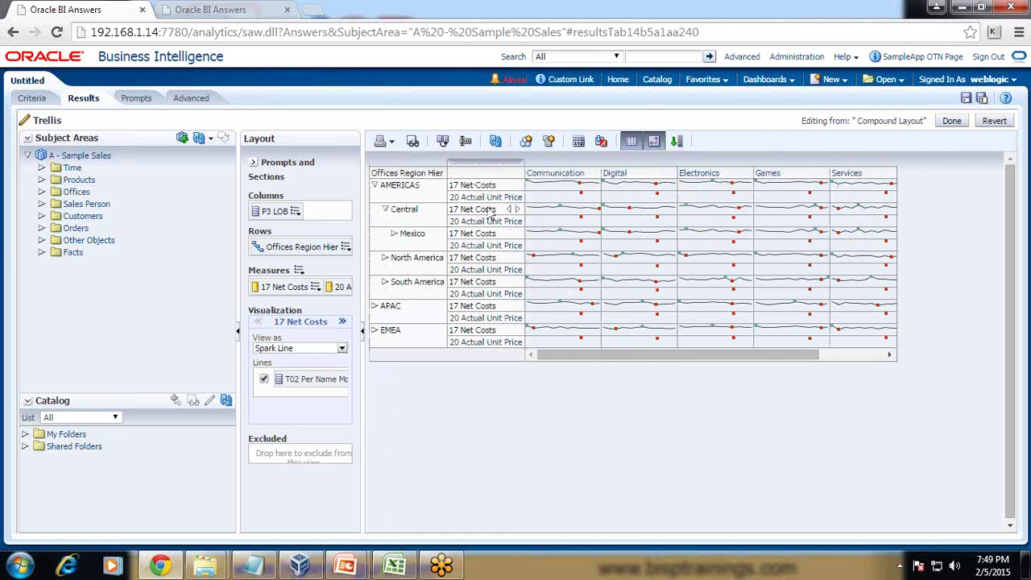
mouse_move(553, 194)
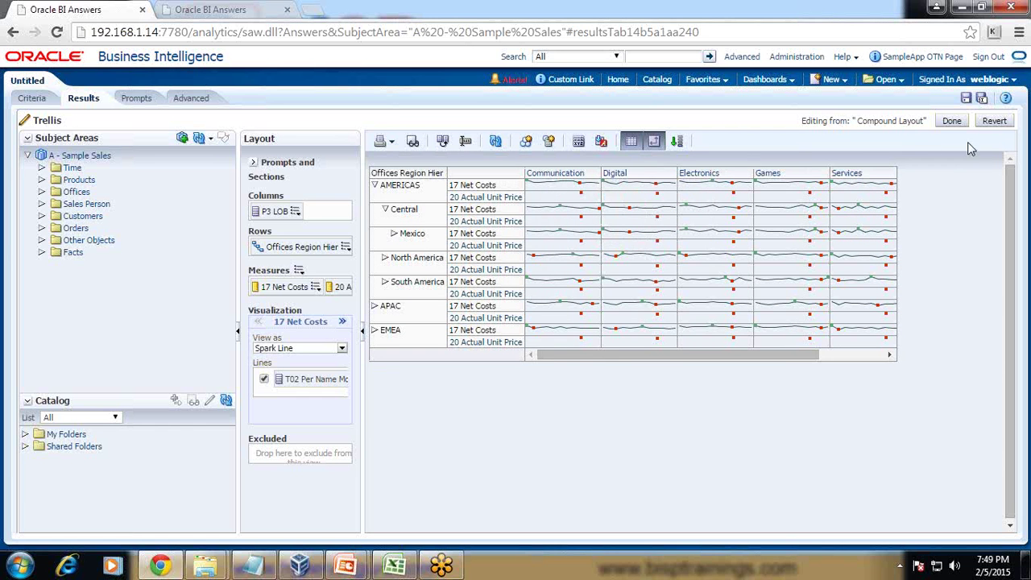
click(949, 120)
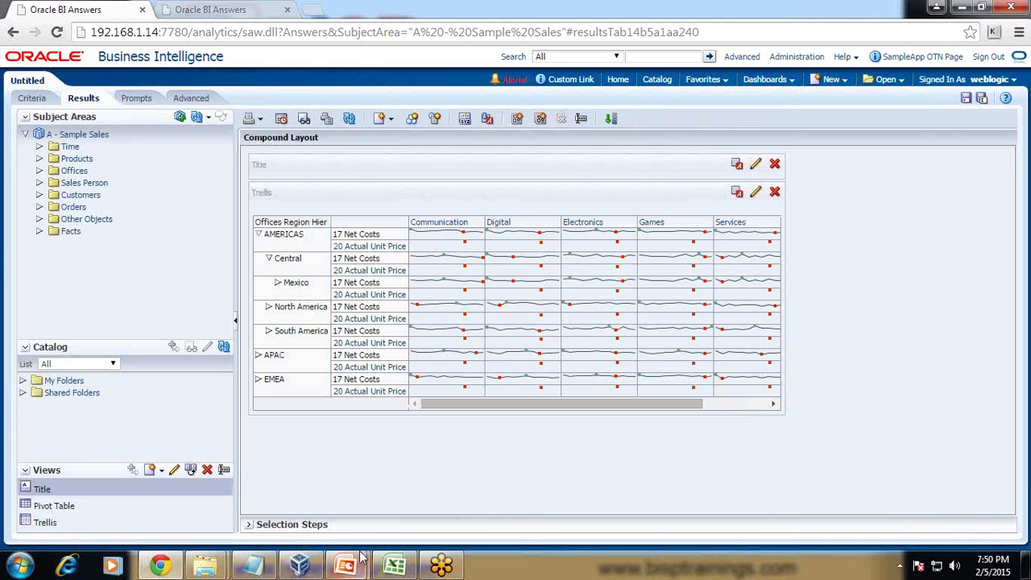
mouse_move(345, 566)
click(427, 463)
click(494, 403)
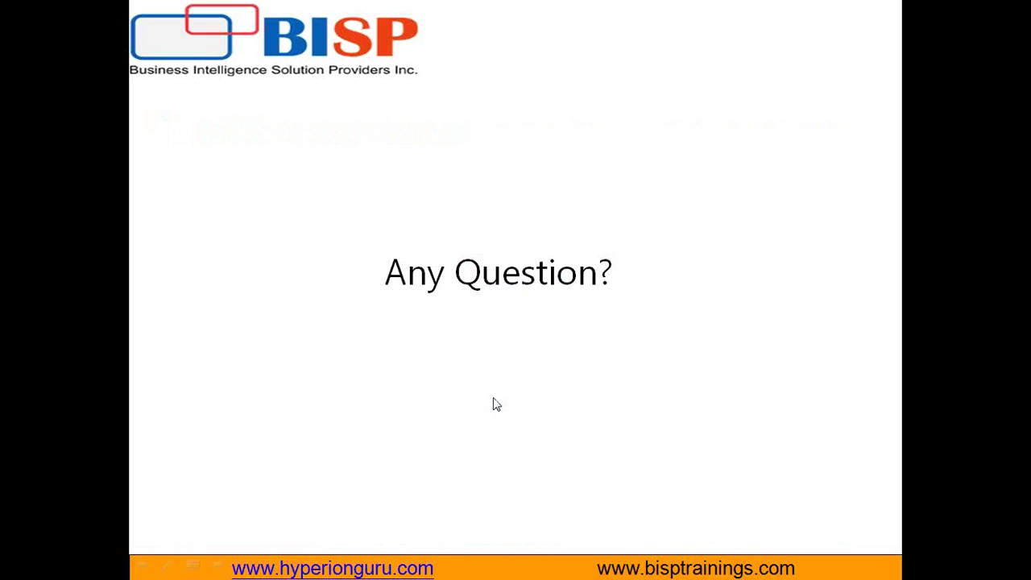